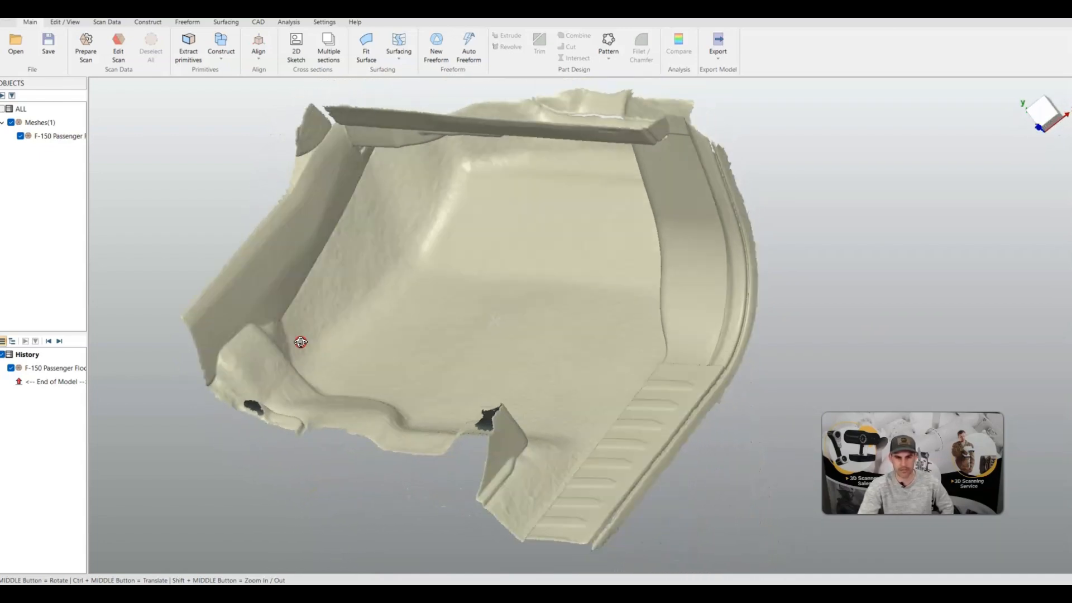
Examine the F-150 passenger floor scan from several angles
scroll(388, 289, "up", 5)
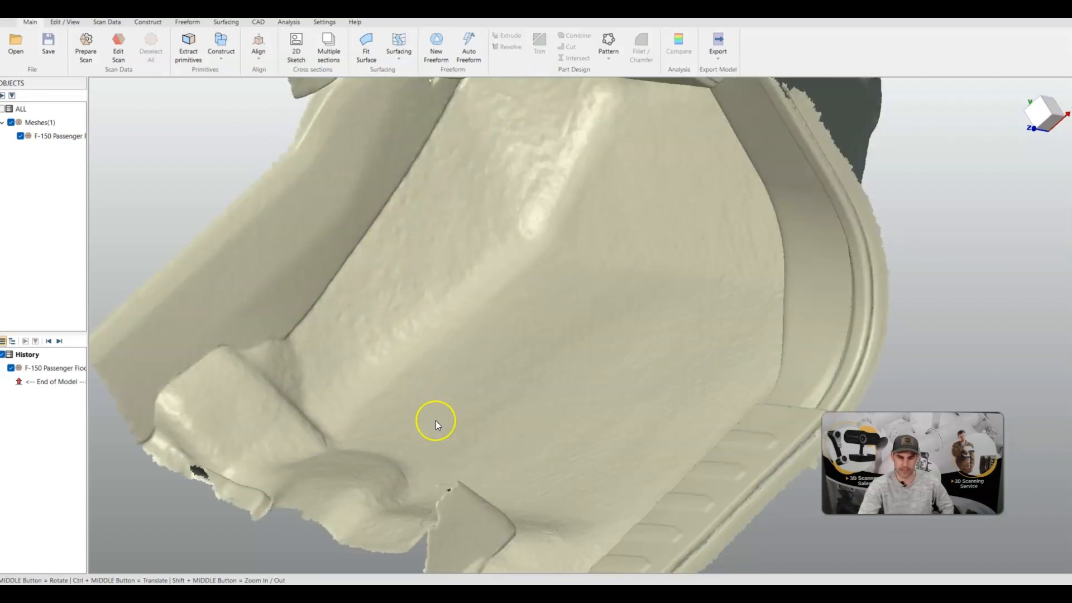
middle_click_drag(435, 421, 565, 433)
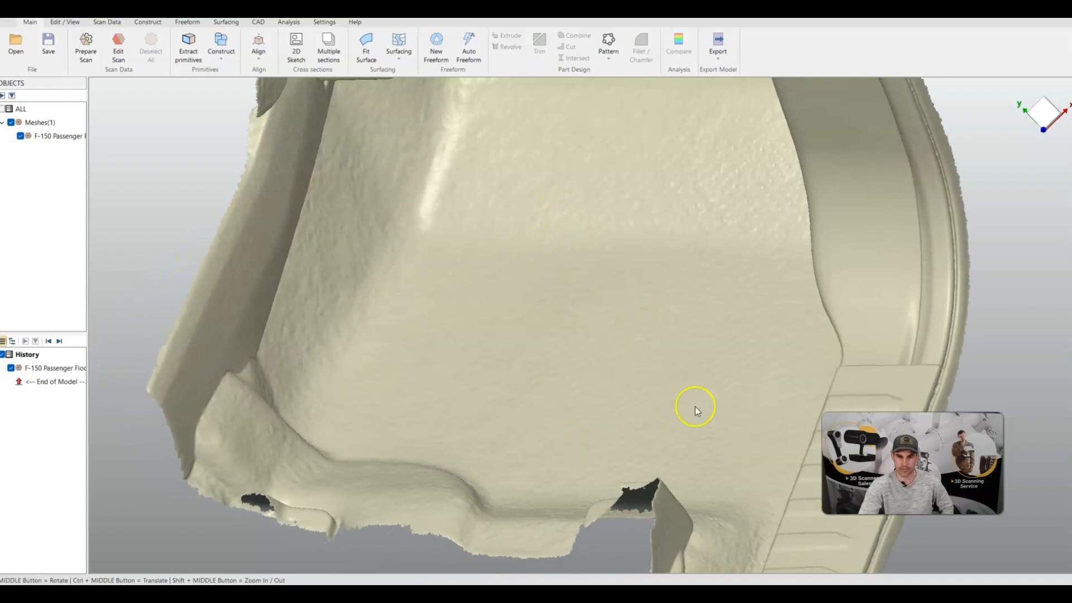
scroll(572, 261, "down", 6)
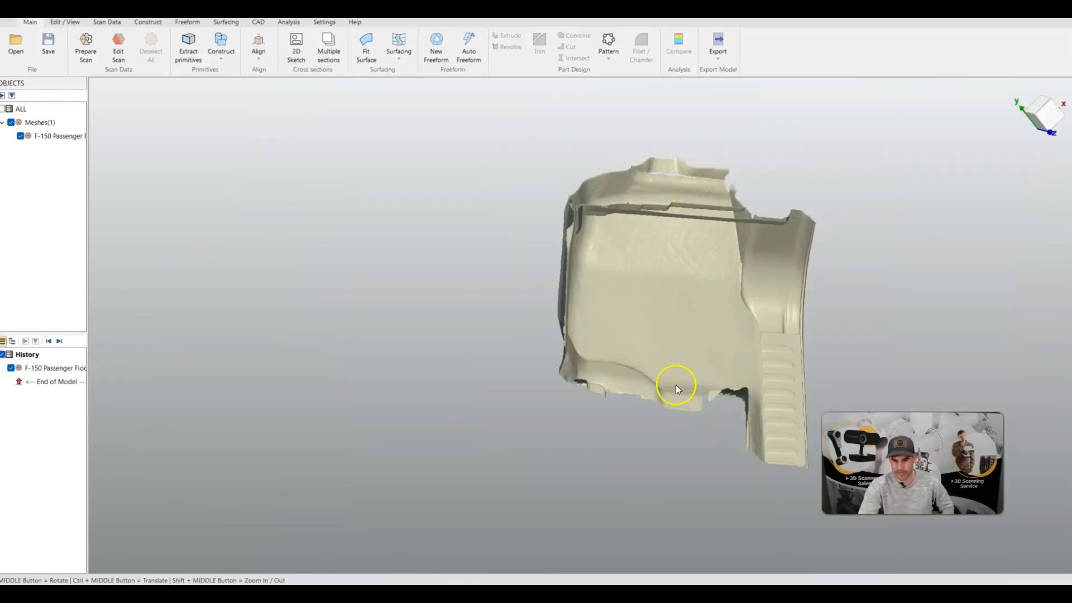
middle_click_drag(647, 463, 686, 394)
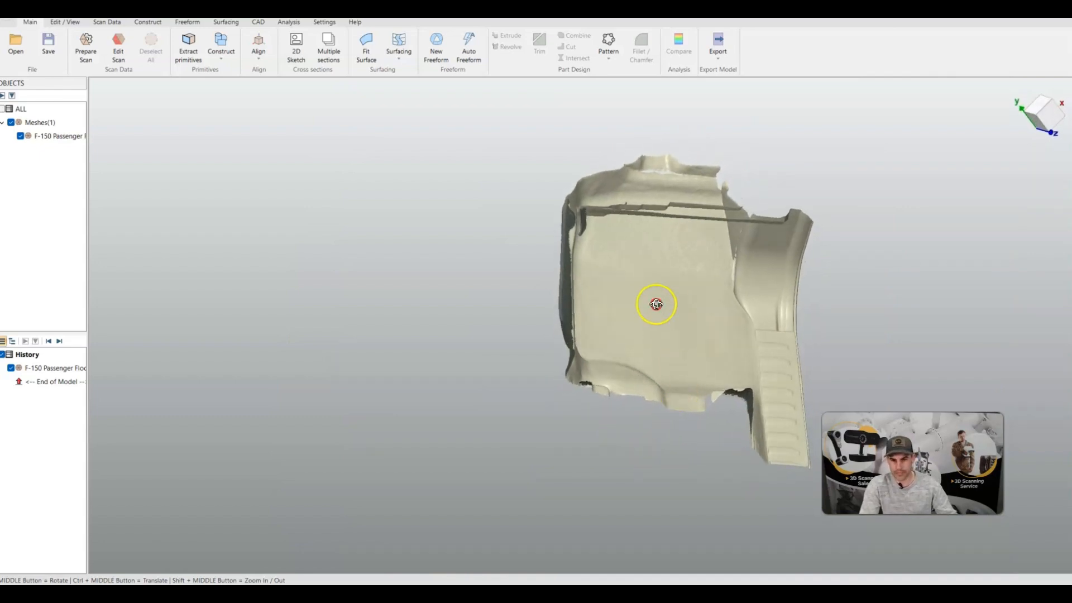
middle_click_drag(657, 304, 580, 313)
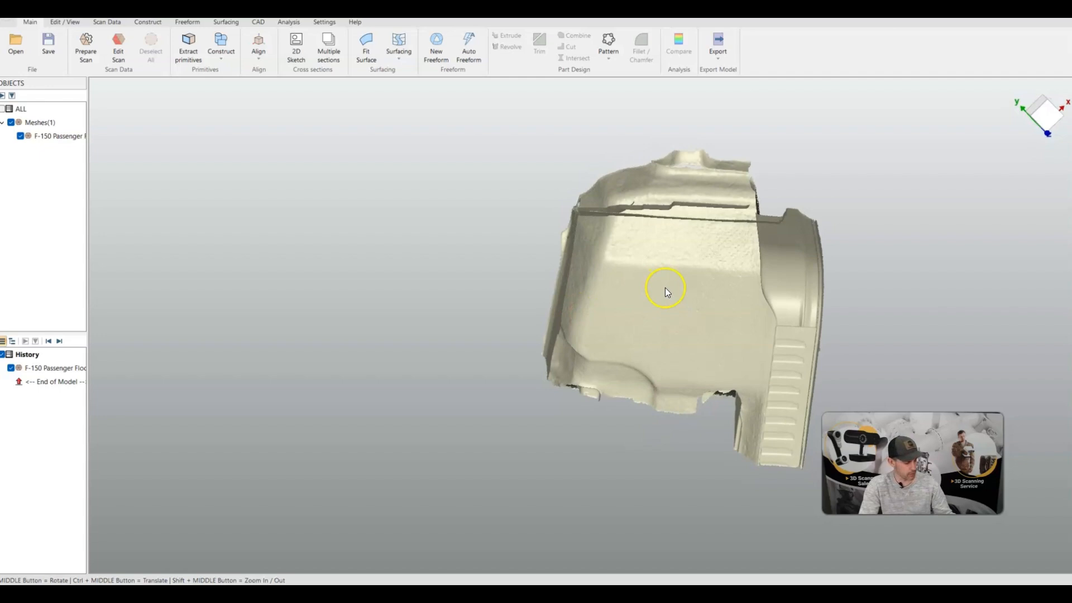
middle_click_drag(665, 288, 561, 310, "ctrl")
scroll(561, 312, "up", 4)
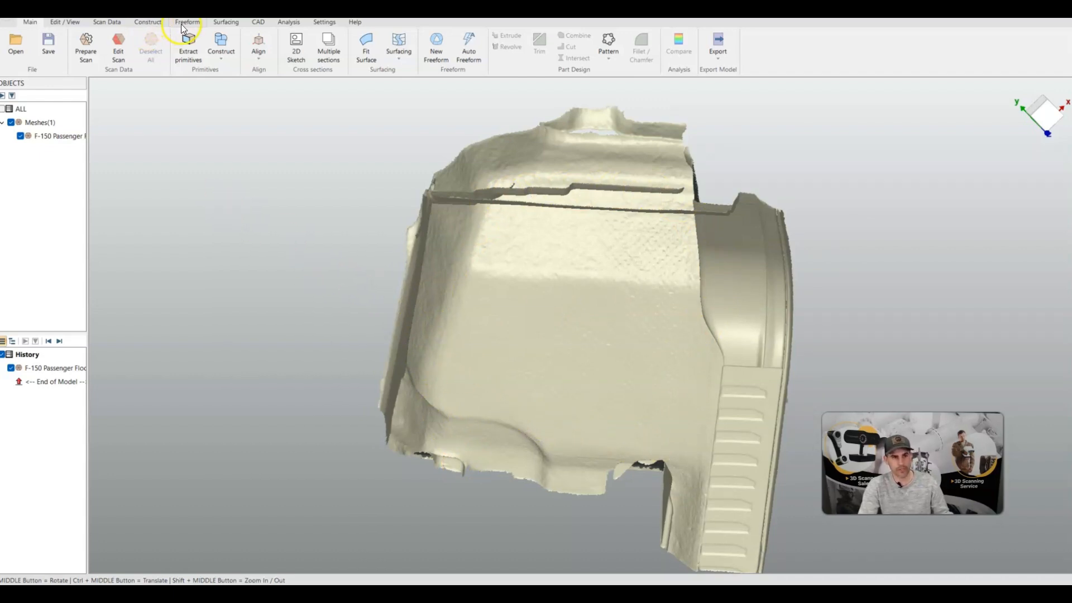
Start a 3D Sketch and place points up the left edge of the floor panel on the mesh
left_click(220, 24)
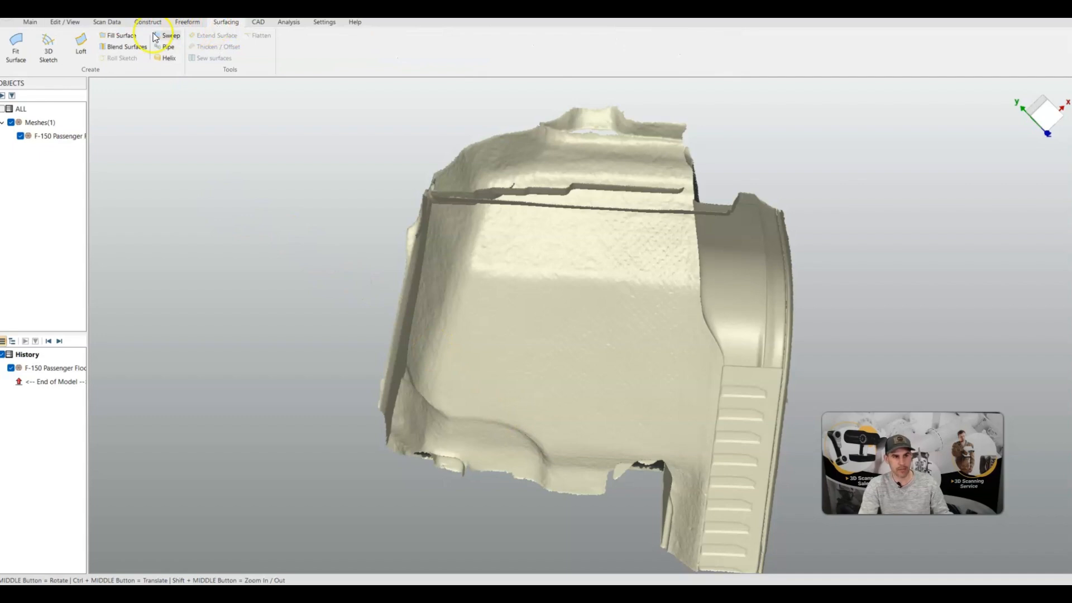
left_click(48, 48)
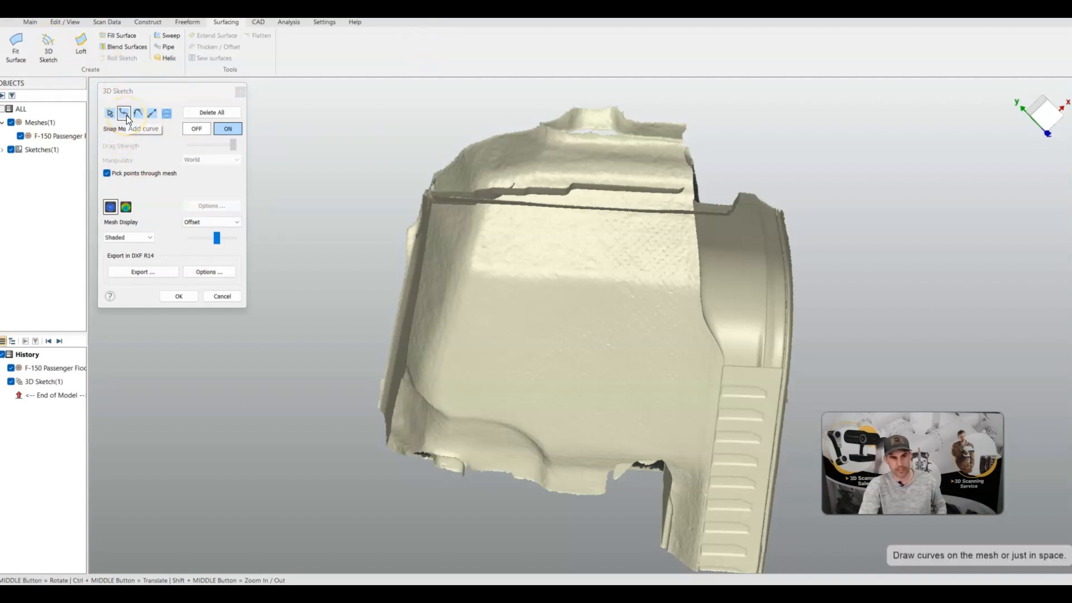
left_click(436, 406)
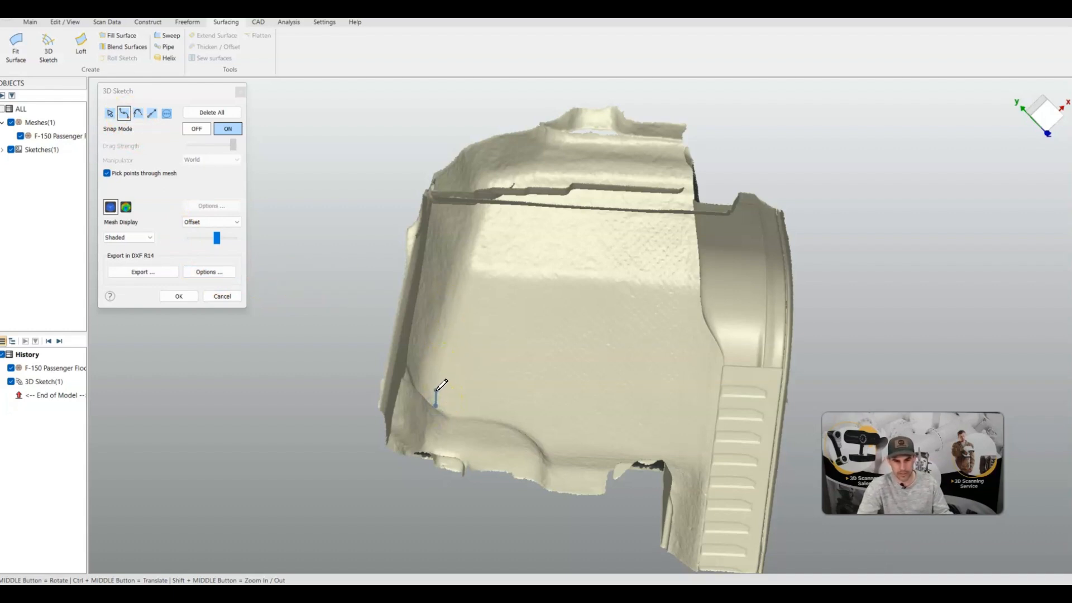
left_click(438, 384)
left_click(447, 348)
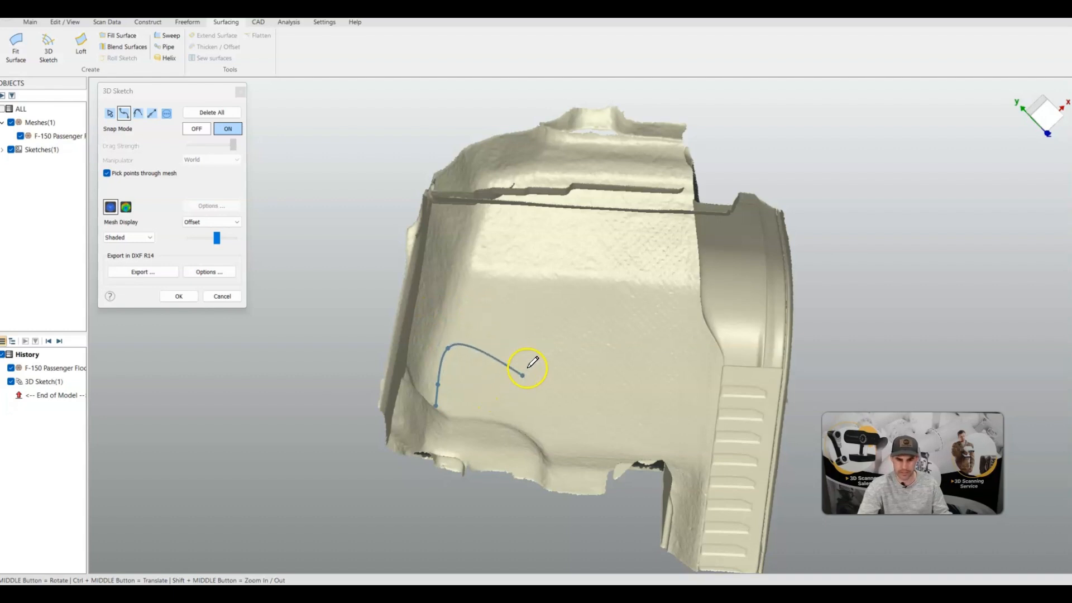
left_click(457, 315)
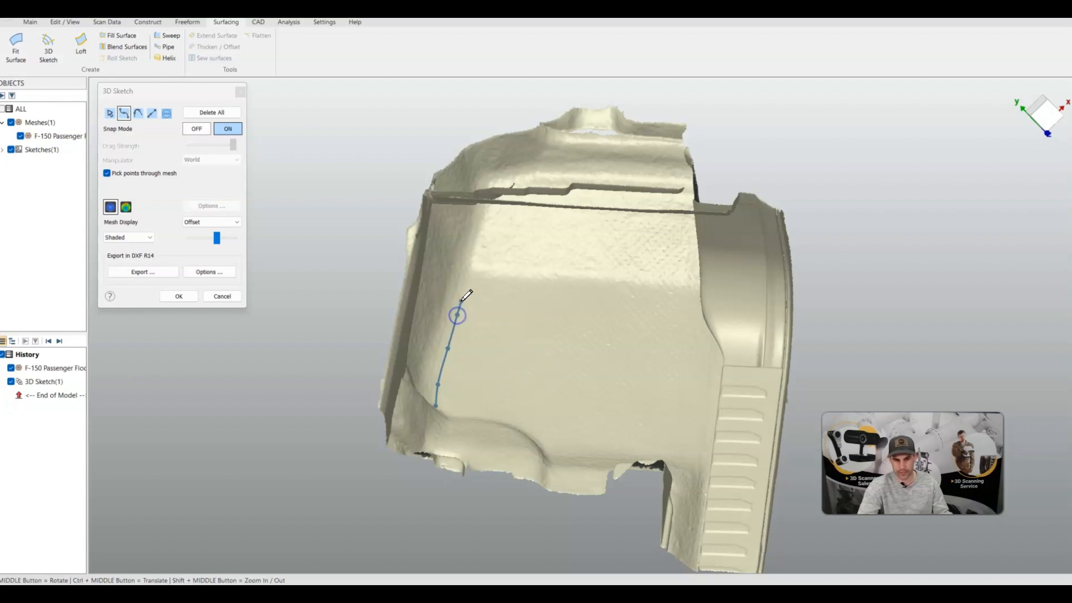
left_click(466, 291)
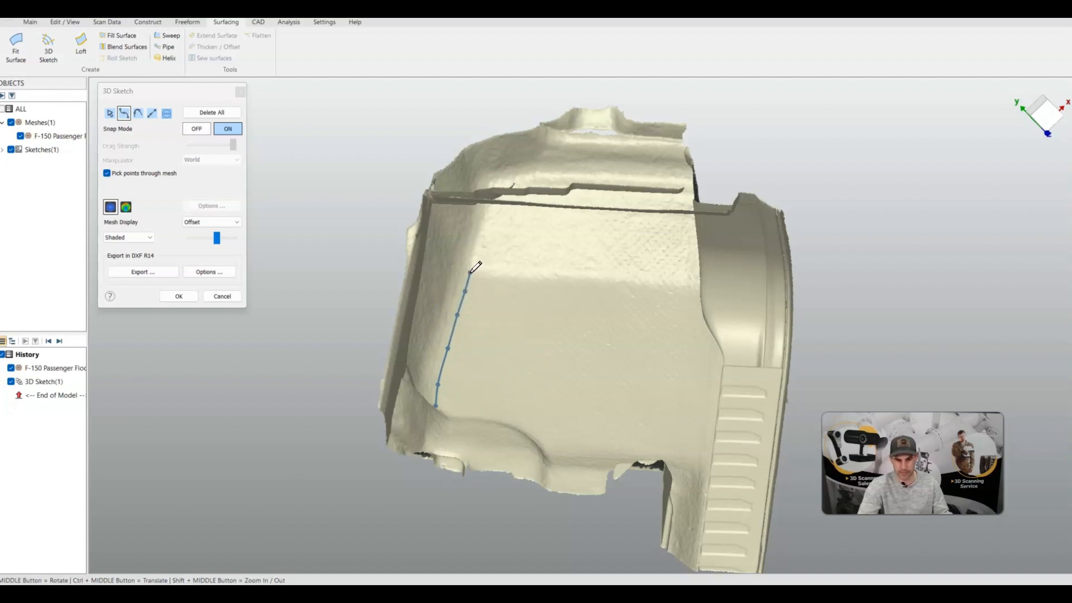
left_click(473, 272)
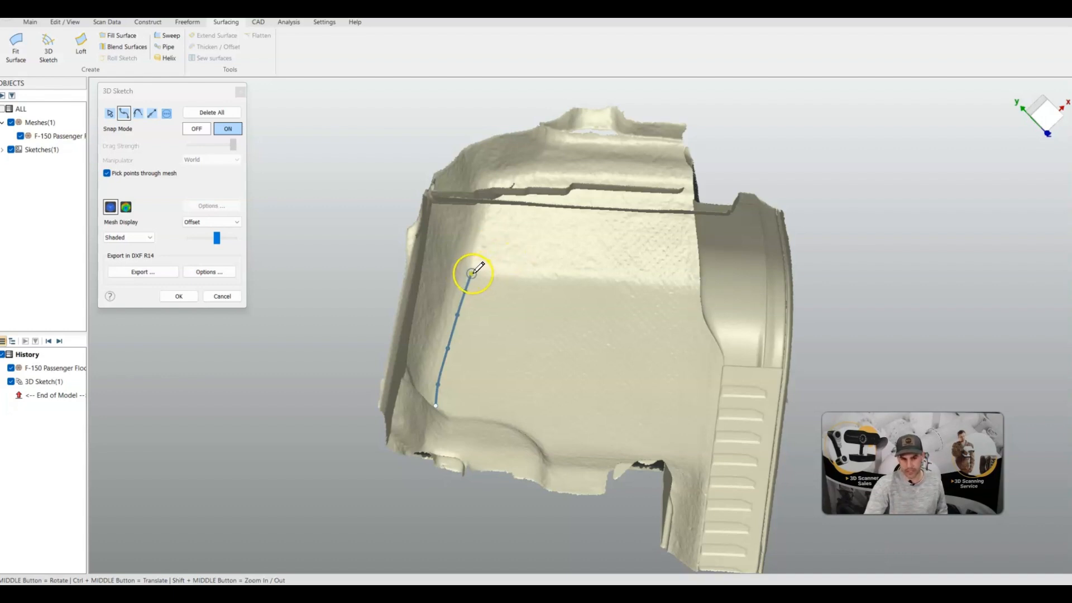
Continue the sketch curve across the panel's upper edge and down its right side to the lower corner
left_click(508, 273)
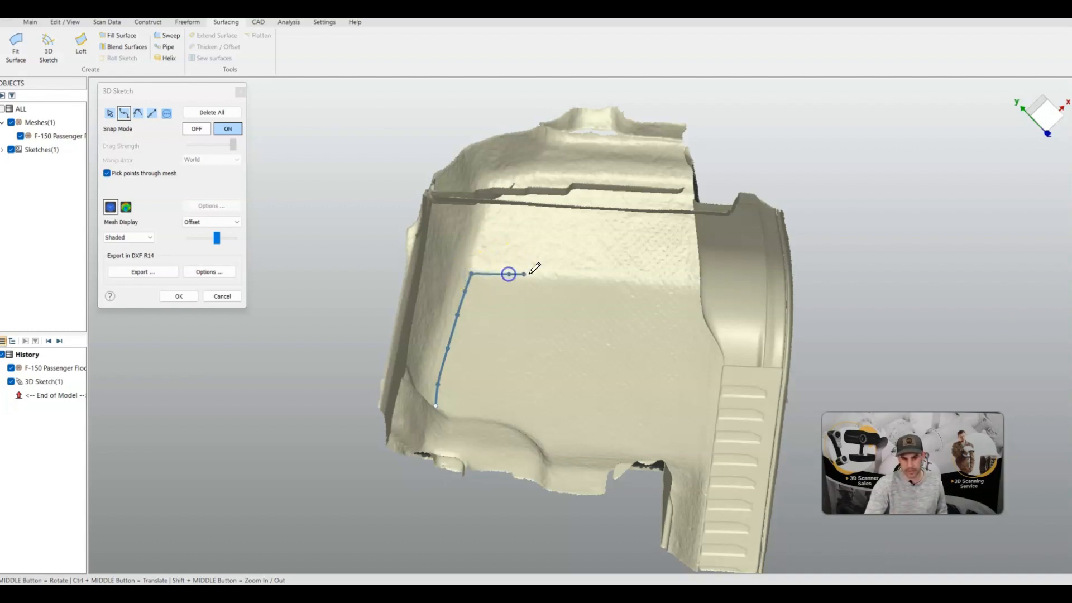
left_click(562, 275)
left_click(609, 276)
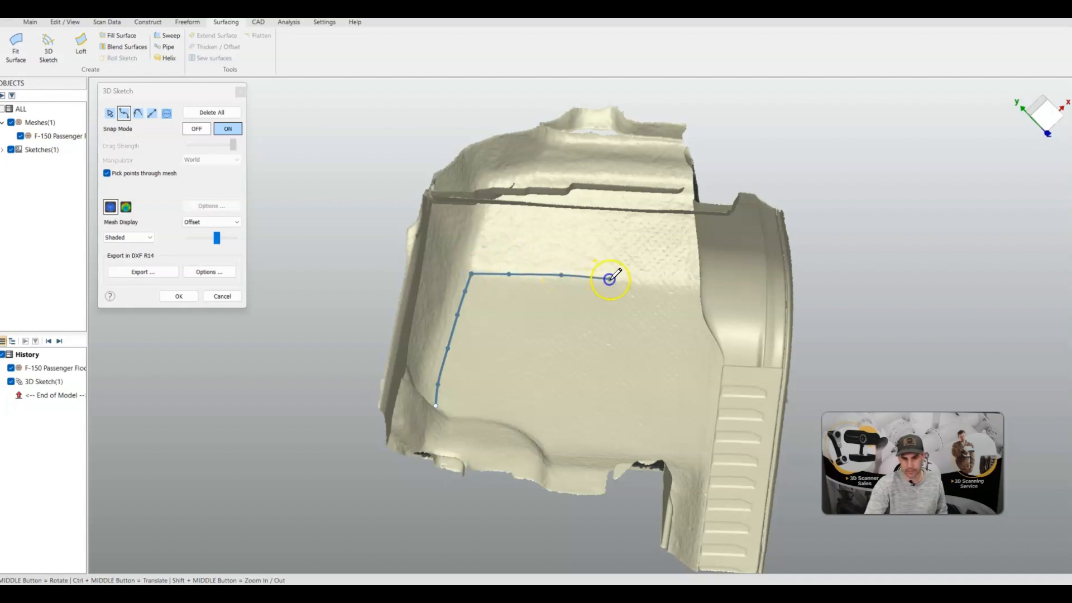
left_click(652, 284)
left_click(691, 289)
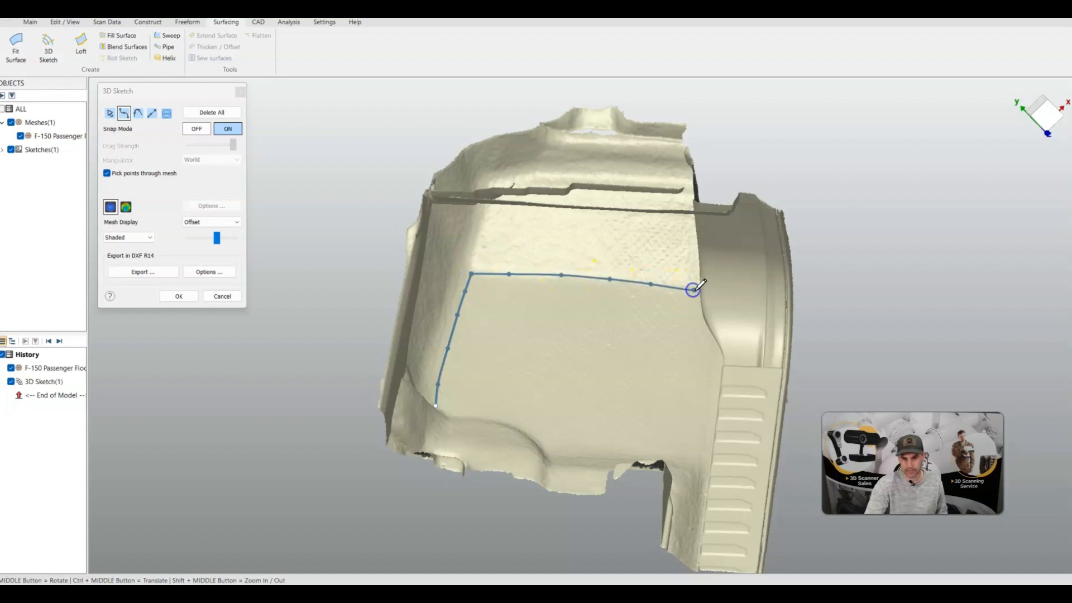
left_click(698, 290)
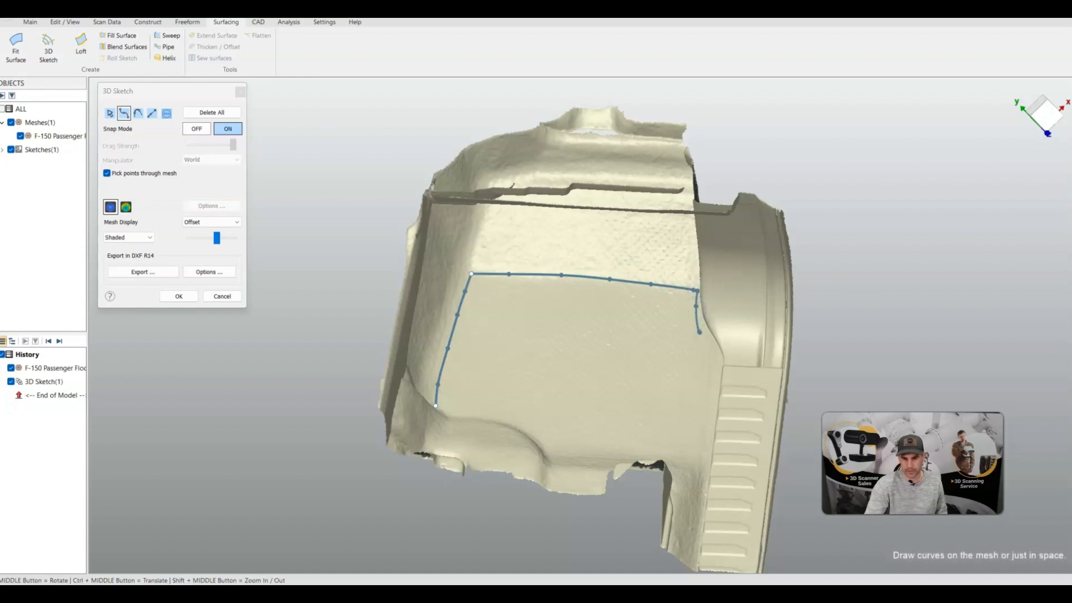
left_click(700, 332)
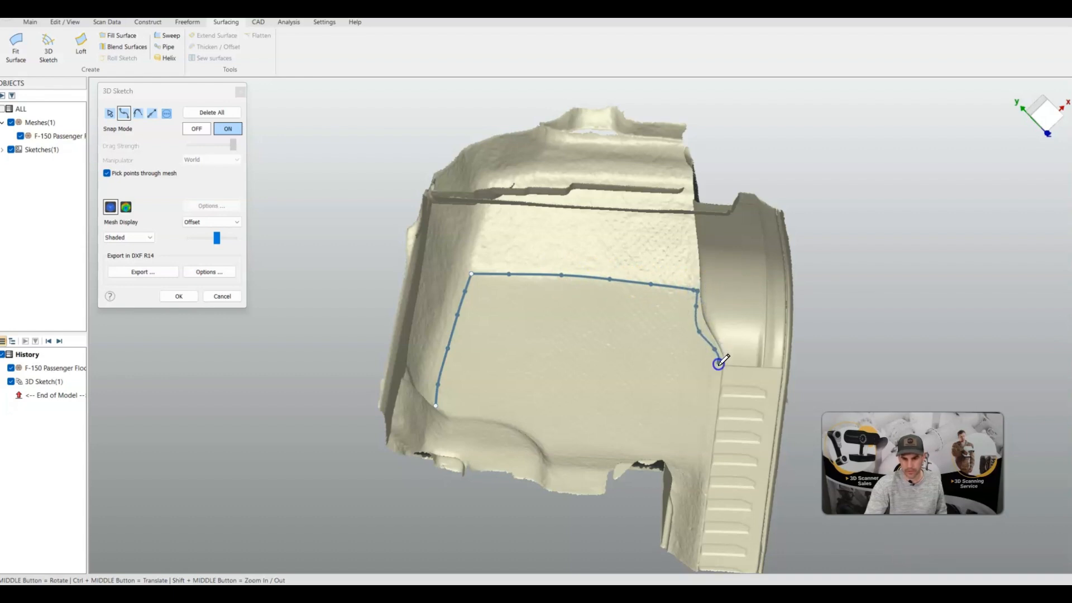
left_click(719, 361)
left_click(715, 399)
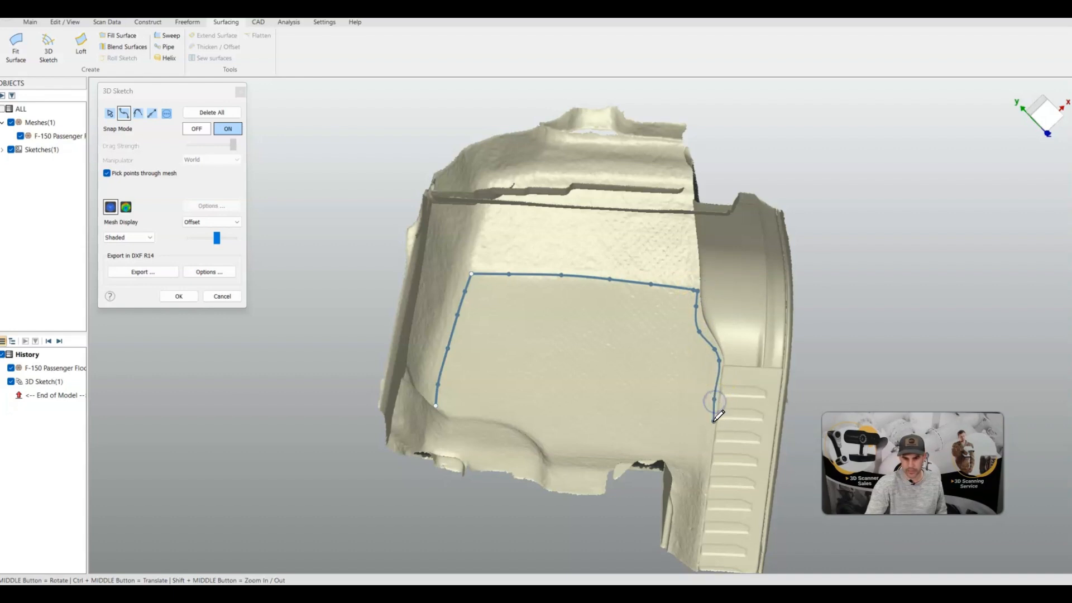
left_click(713, 424)
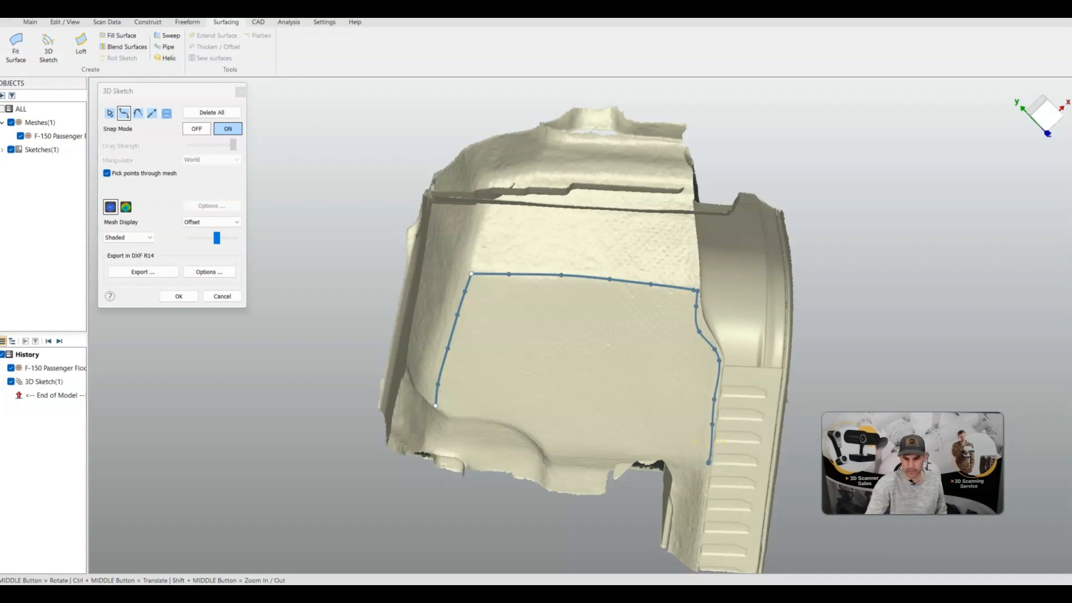
double_click(703, 470)
left_click(704, 470)
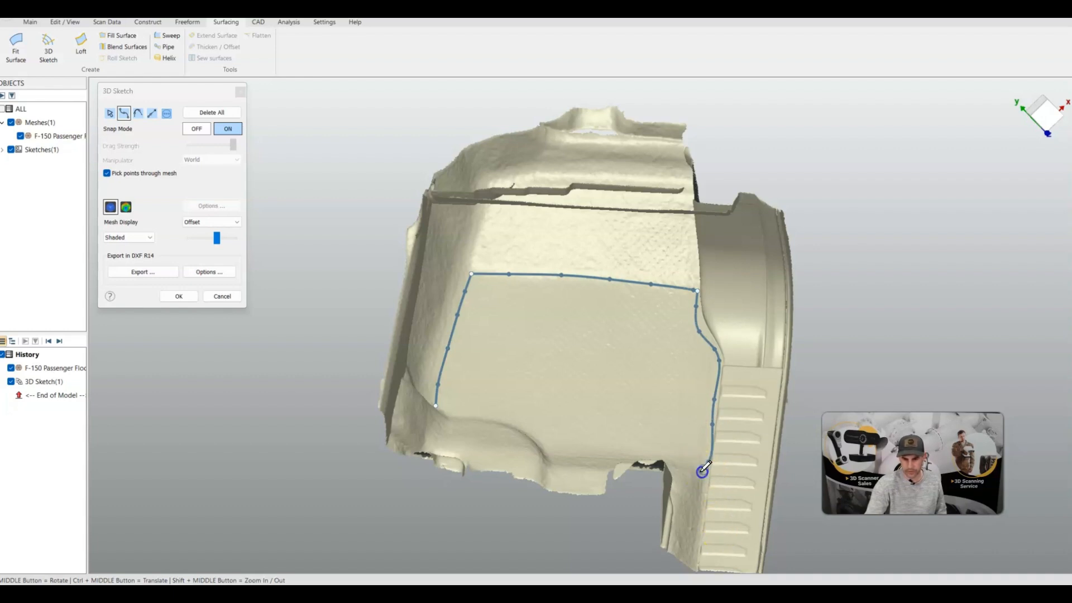
Trace the panel's bottom edge back to the starting point to close the outline
left_click(693, 459)
left_click(635, 455)
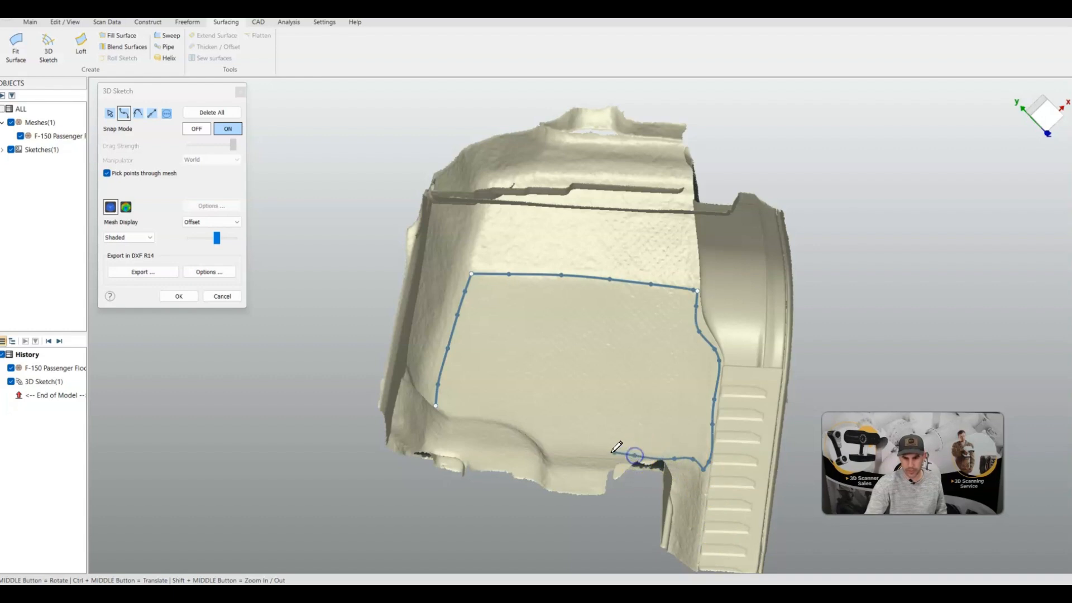
left_click(592, 452)
left_click(552, 451)
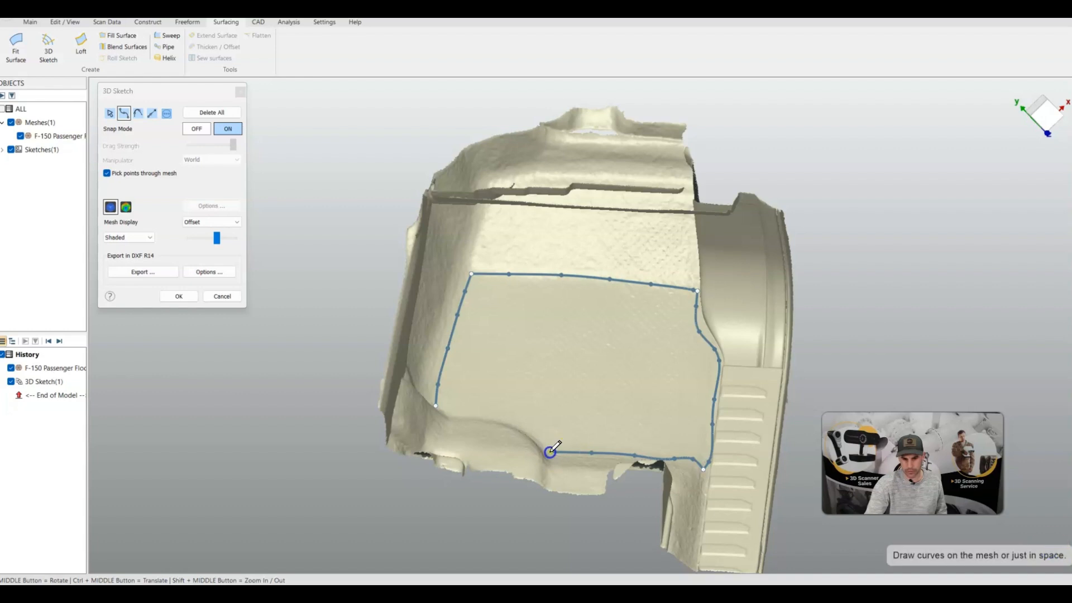
left_click(530, 428)
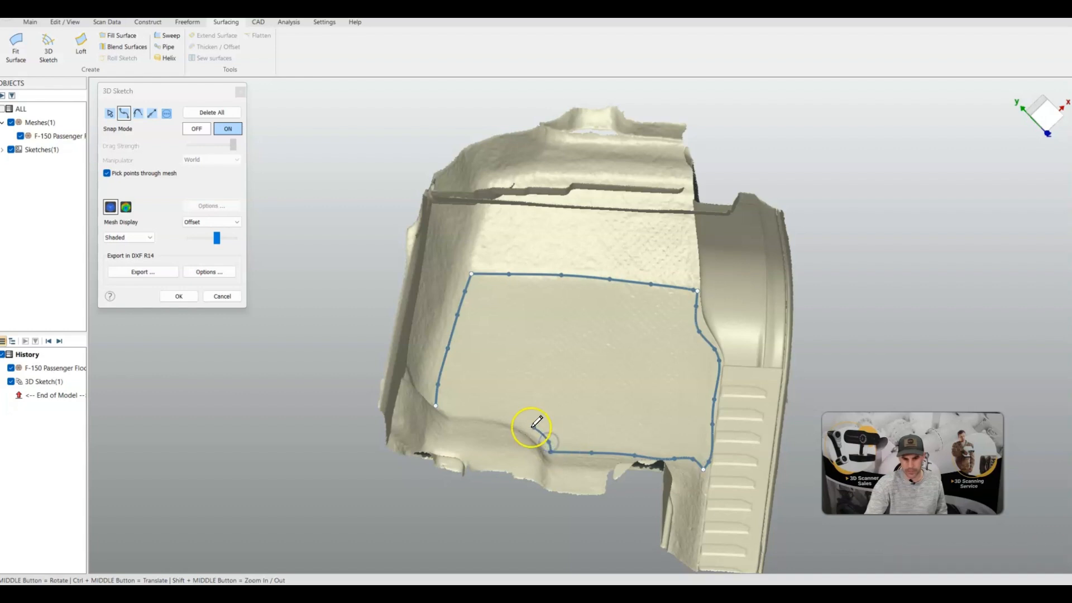
left_click(502, 419)
left_click(479, 414)
left_click(461, 412)
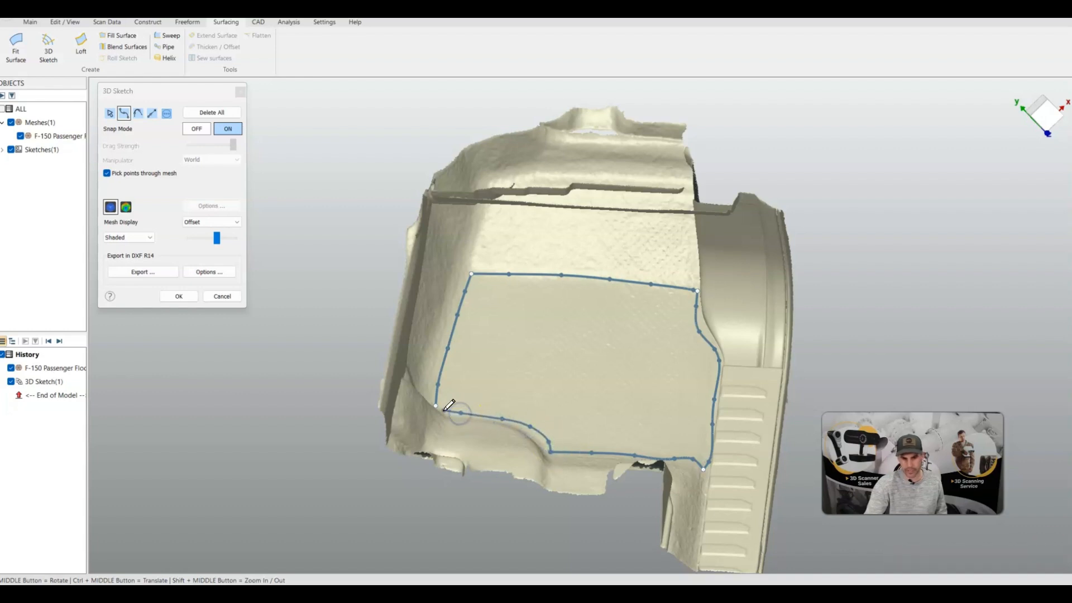
left_click(436, 408)
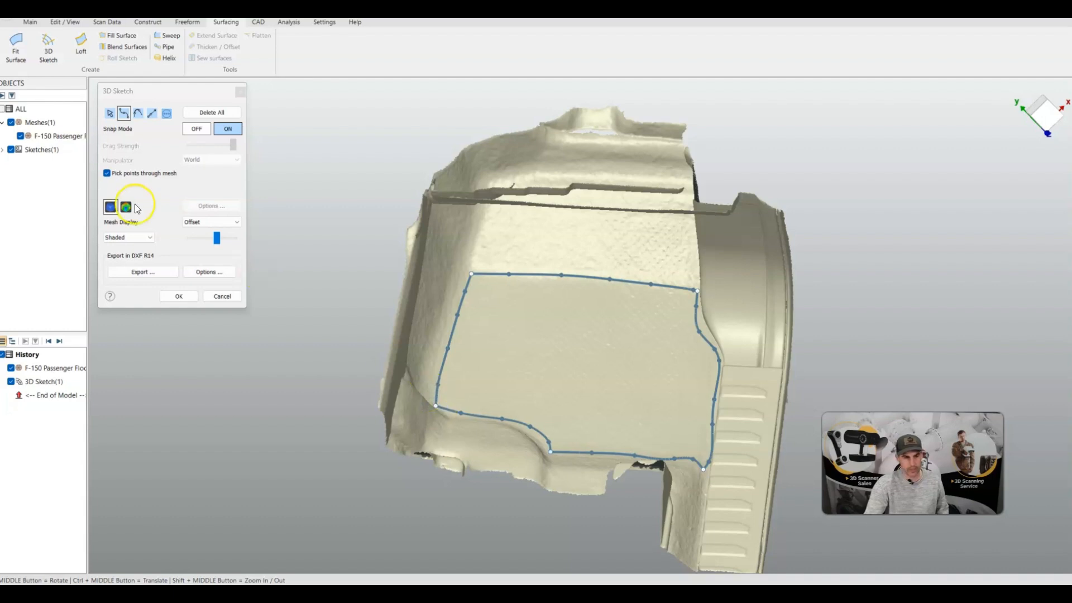
Switch to selection mode and drag sketch points near the bottom corners to refine the outline's fit
left_click(110, 114)
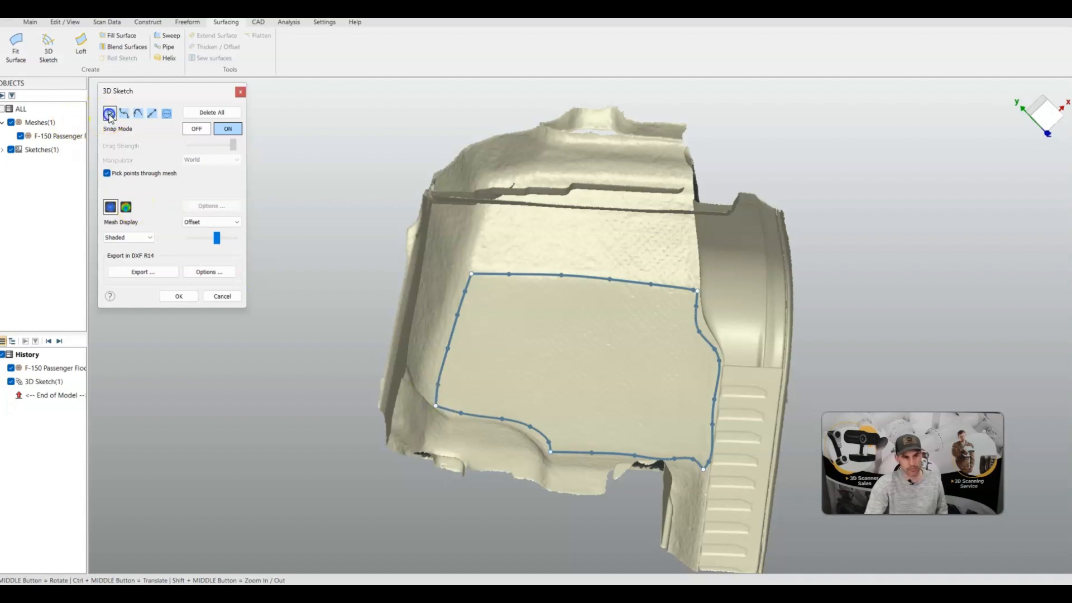
scroll(516, 404, "up", 8)
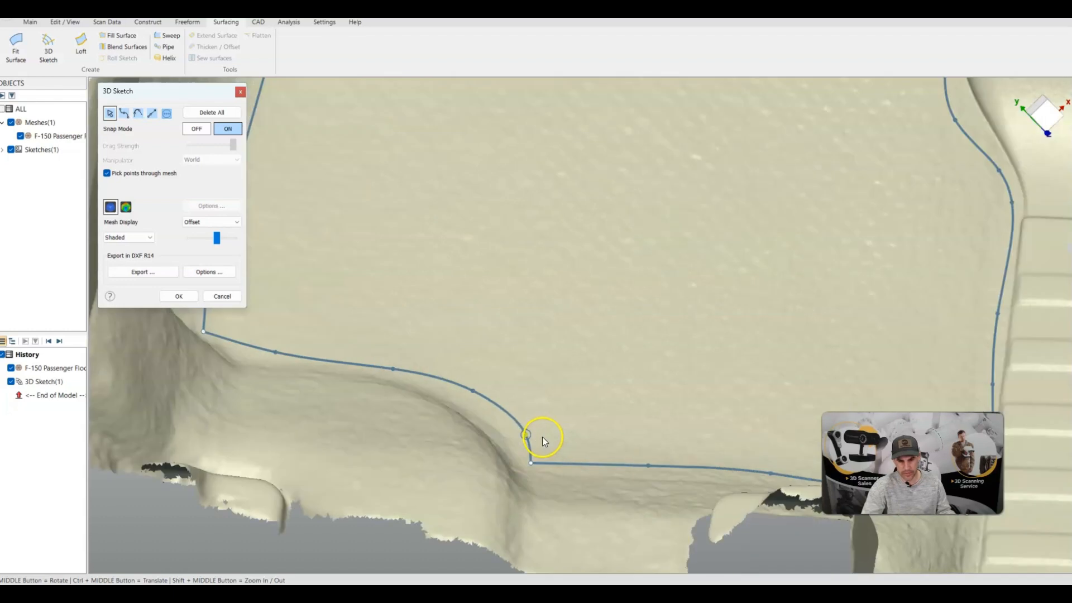
scroll(626, 418, "down", 5)
scroll(648, 430, "up", 4)
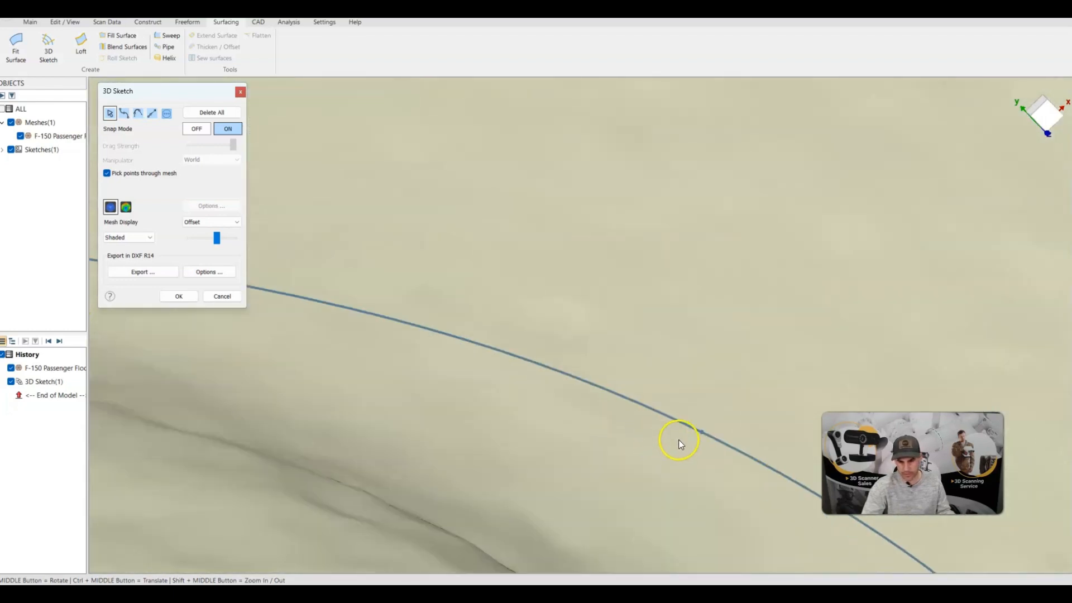
left_click_drag(699, 438, 658, 445)
scroll(582, 334, "down", 10)
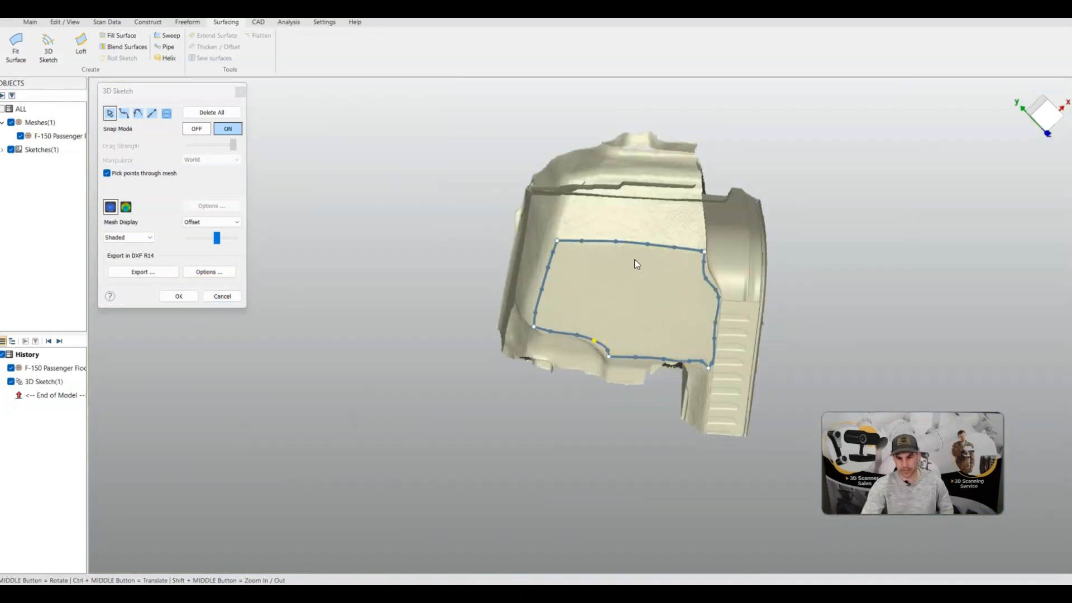
scroll(717, 373, "up", 8)
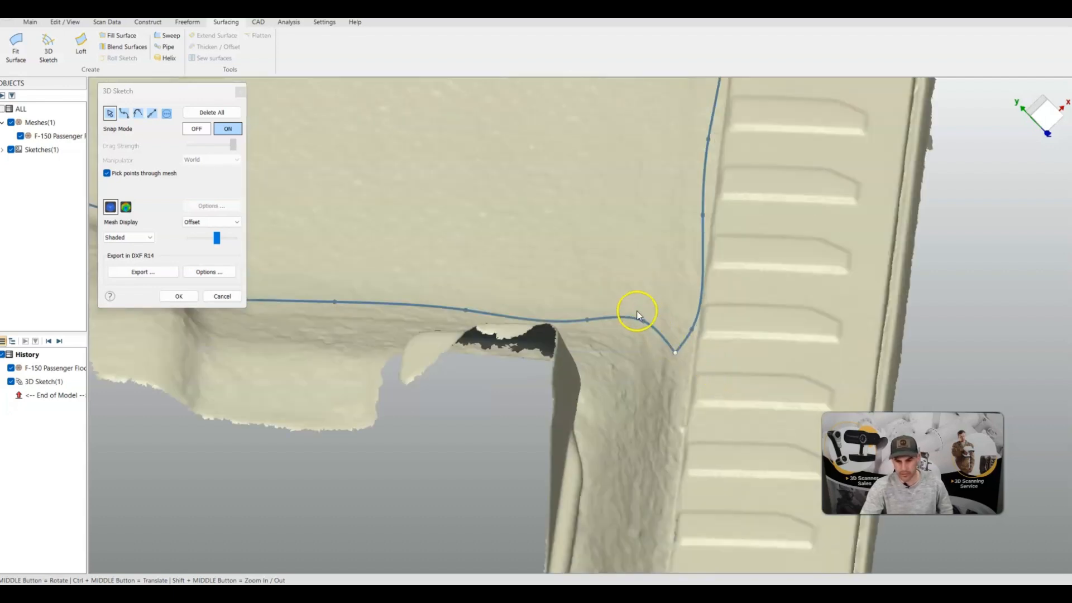
mouse_move(589, 320)
left_mouse_down()
mouse_move(643, 326)
mouse_move(675, 354)
mouse_move(686, 350)
mouse_move(690, 312)
left_mouse_up()
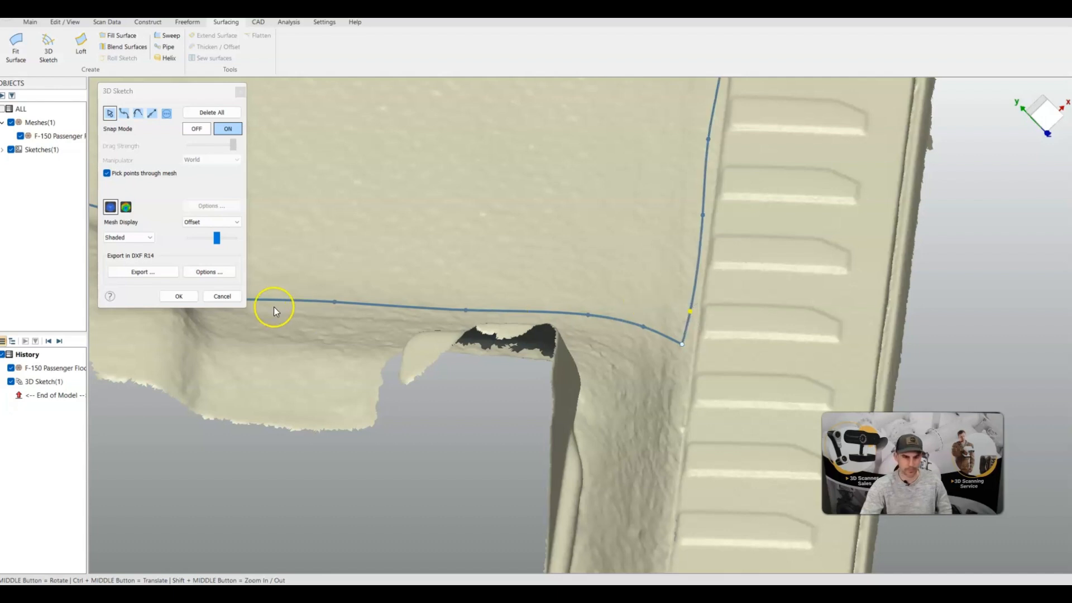
Confirm the 3D sketch and inspect the closed outline on the mesh
left_click(179, 296)
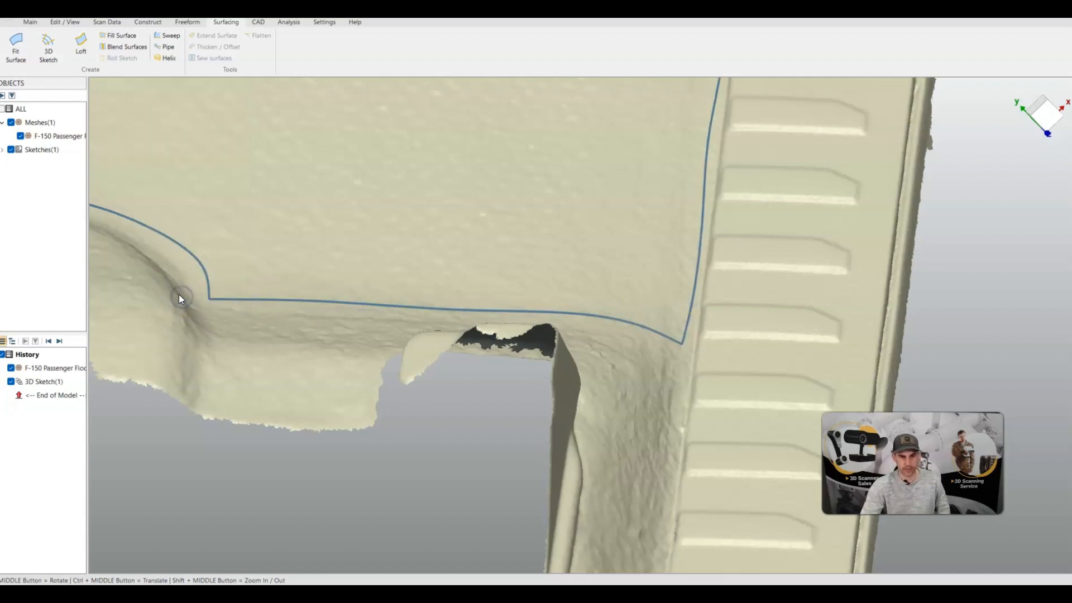
scroll(272, 281, "down", 5)
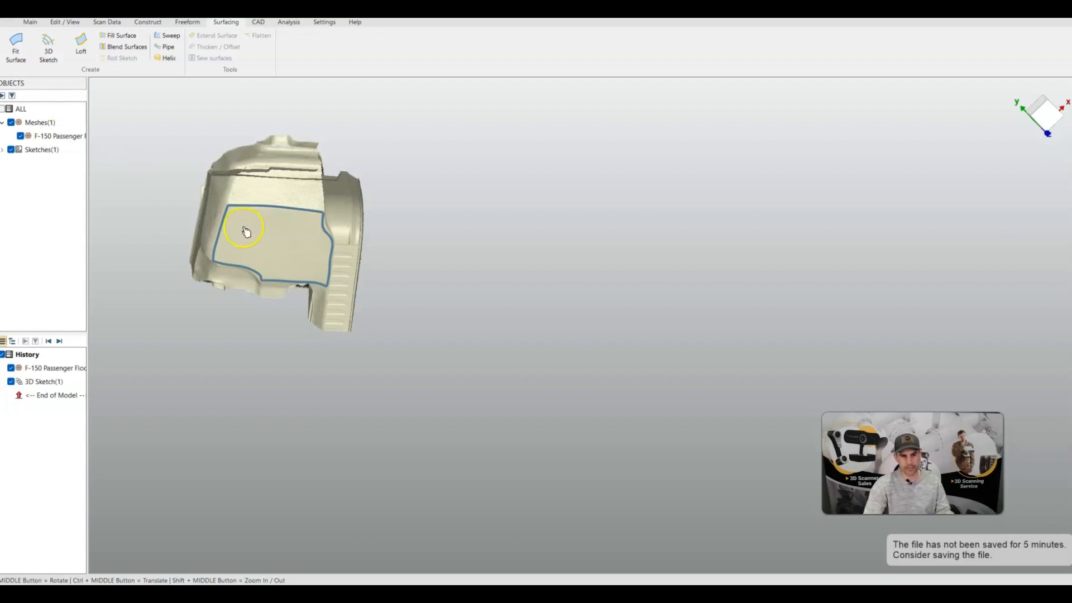
scroll(230, 313, "up", 5)
scroll(257, 296, "down", 5)
mouse_move(256, 296)
middle_mouse_down()
mouse_move(250, 271)
mouse_move(96, 143)
mouse_move(60, 132)
mouse_move(162, 186)
mouse_move(144, 173)
mouse_move(118, 177)
middle_mouse_up()
scroll(418, 292, "up", 8)
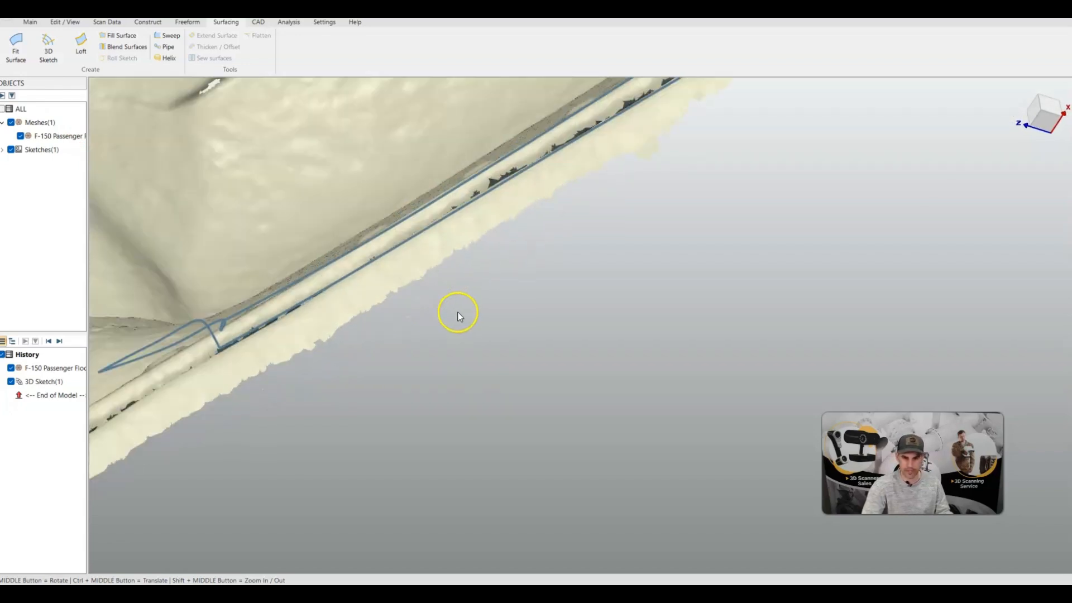
Create a fill surface bounded by the closed floor outline, using the edge chain and the On scan data option
scroll(458, 313, "up", 3)
middle_click_drag(428, 304, 553, 283)
scroll(491, 240, "down", 10)
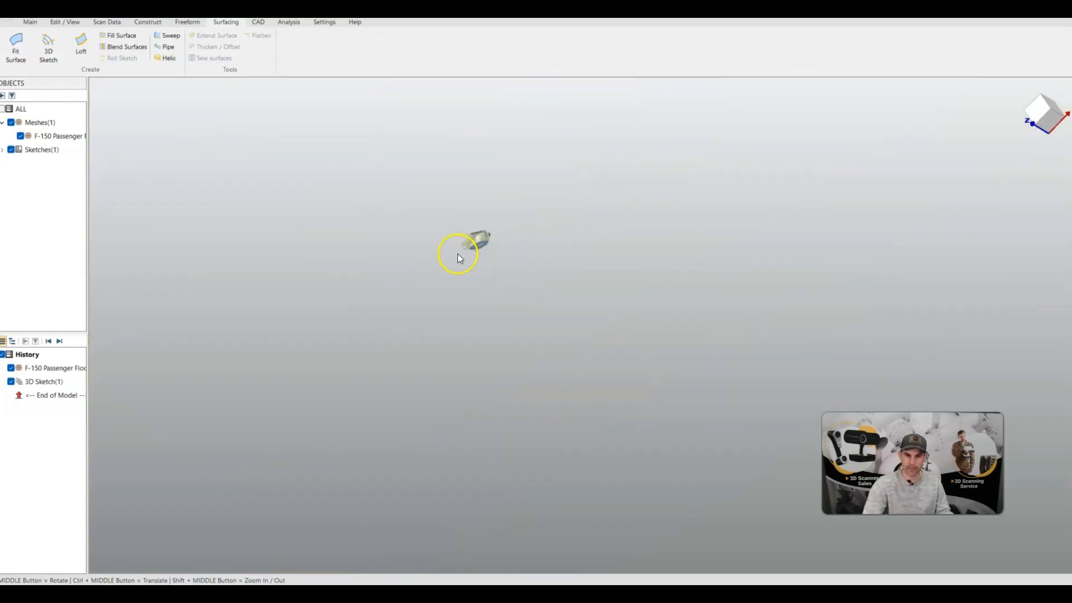
scroll(458, 258, "up", 10)
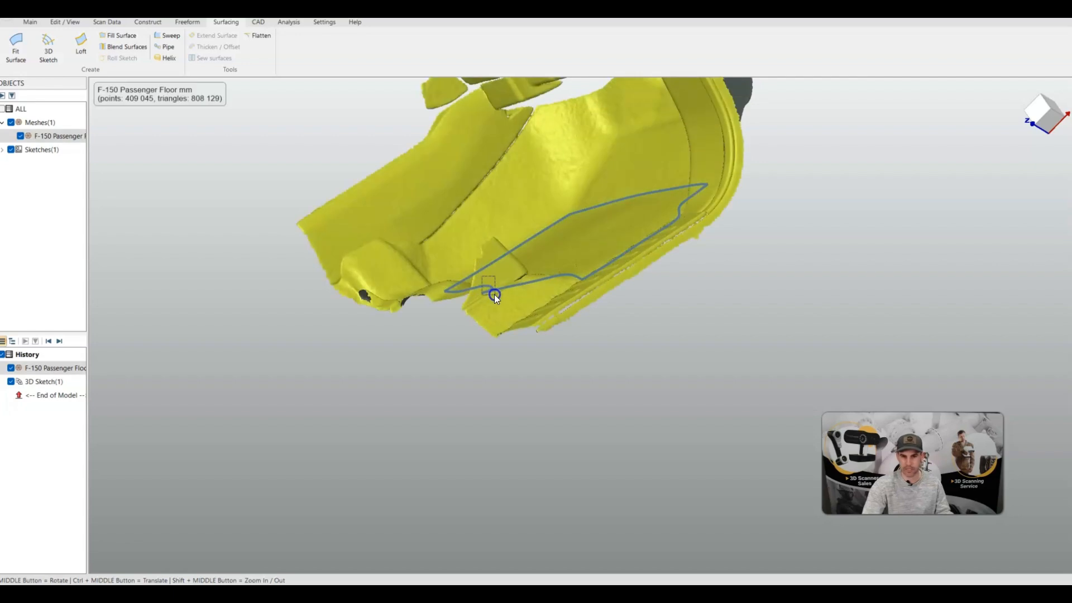
left_click(495, 294)
mouse_move(494, 294)
middle_mouse_down()
mouse_move(548, 330)
mouse_move(637, 340)
mouse_move(624, 356)
middle_mouse_up()
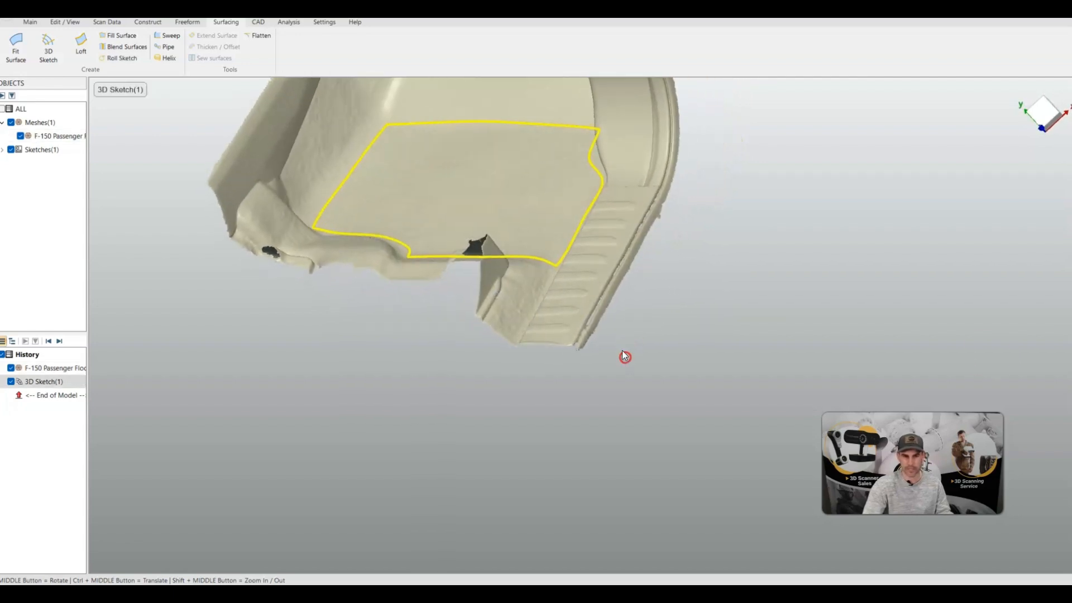
middle_click_drag(472, 276, 469, 343)
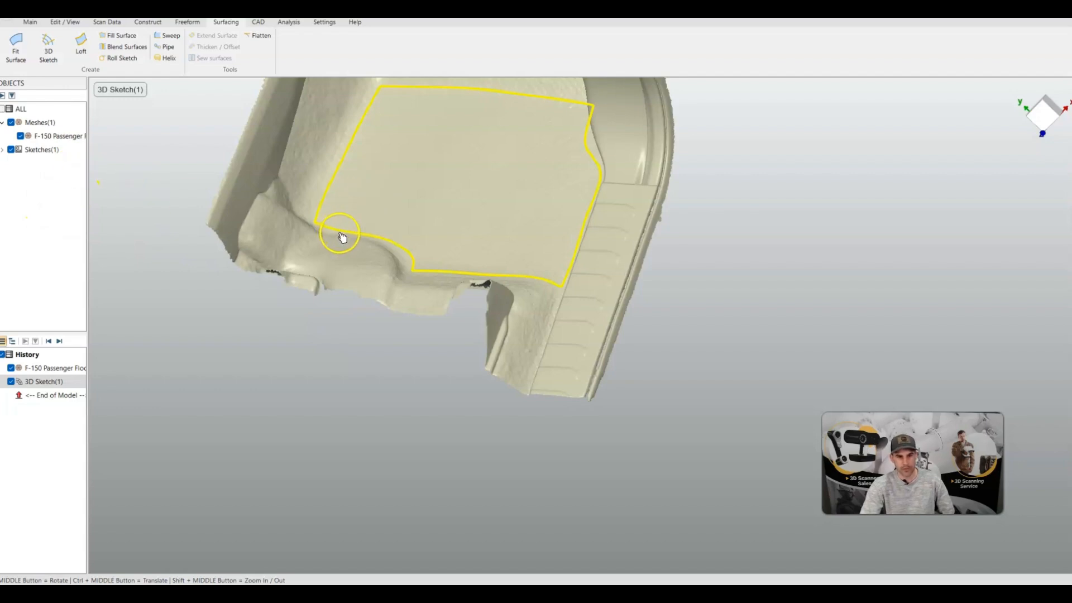
left_click(118, 36)
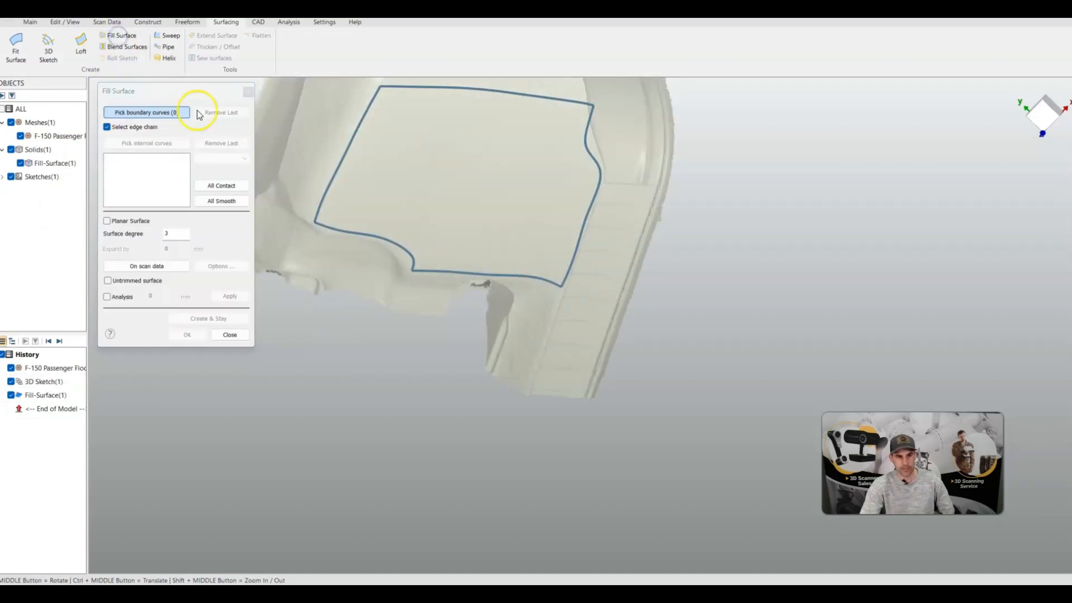
left_click(394, 243)
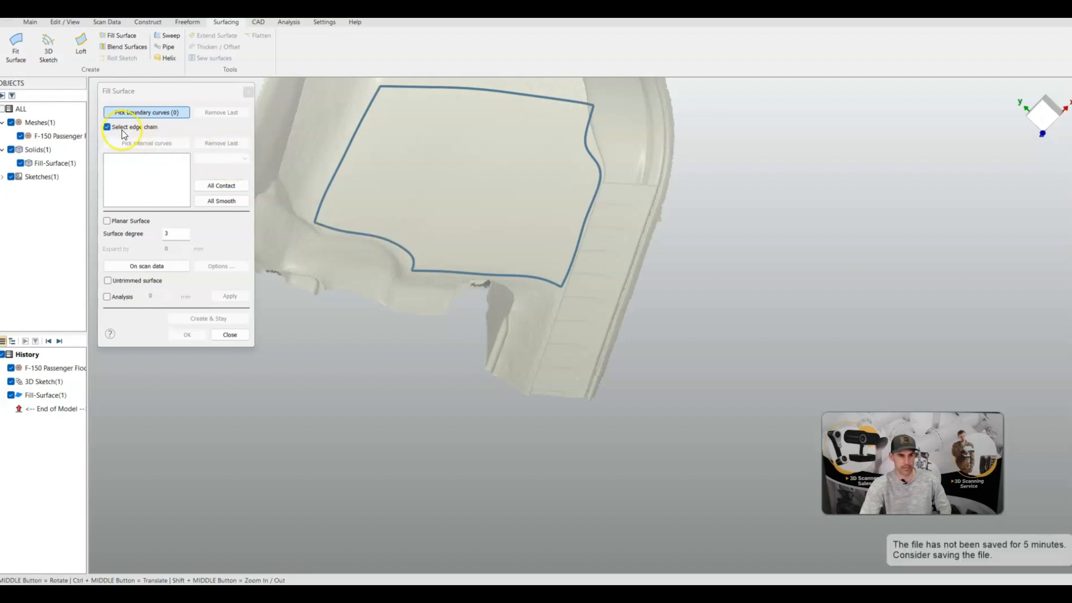
left_click(350, 233)
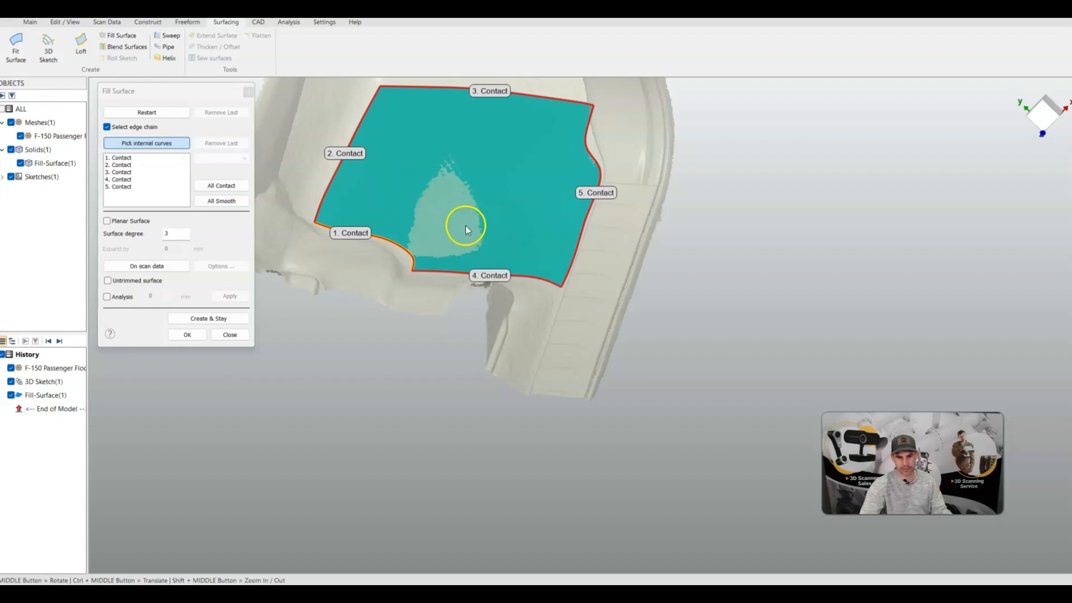
left_click(147, 267)
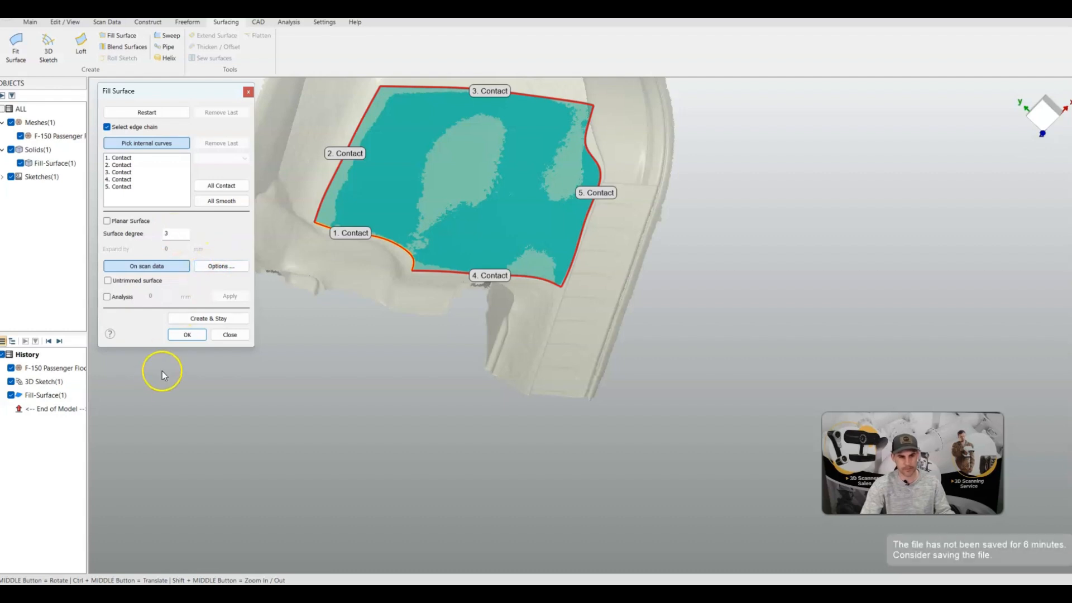
left_click(188, 337)
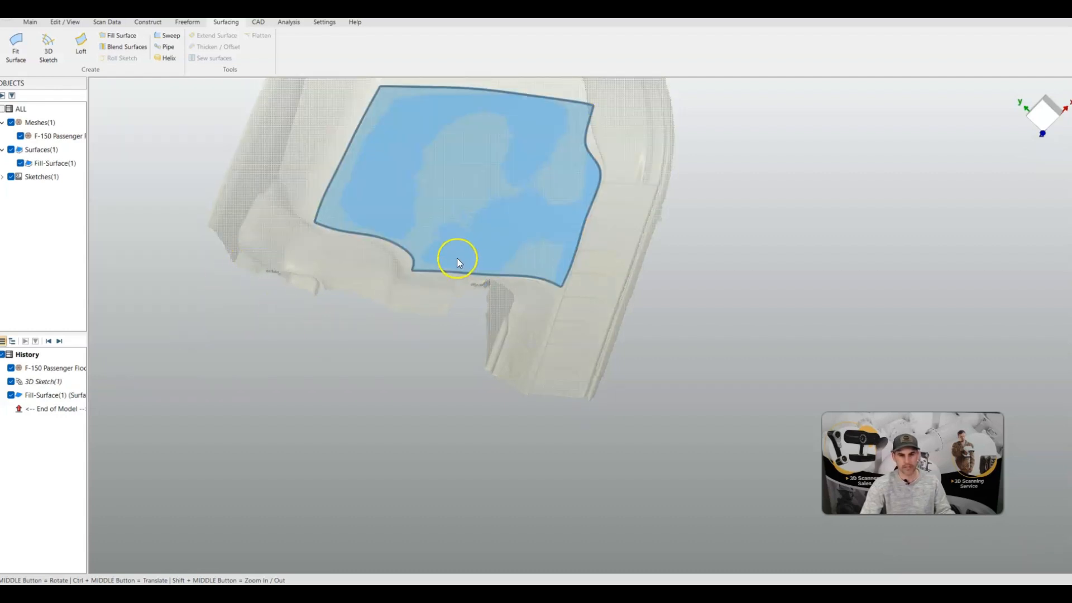
Flatten the new fill surface of the floor panel
middle_click_drag(402, 316, 487, 180, "shift")
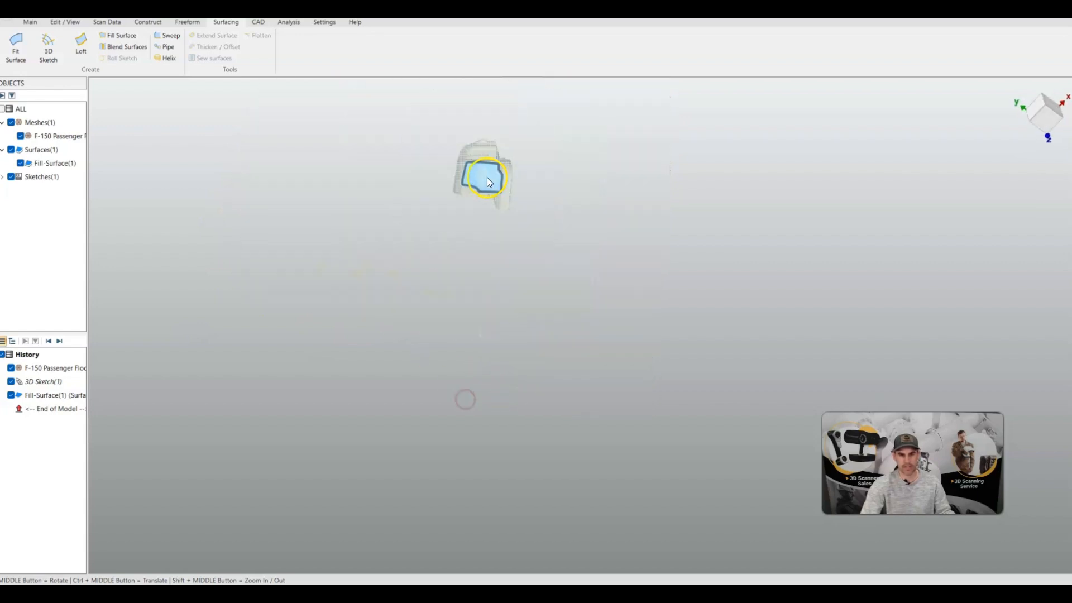
scroll(486, 177, "up", 5)
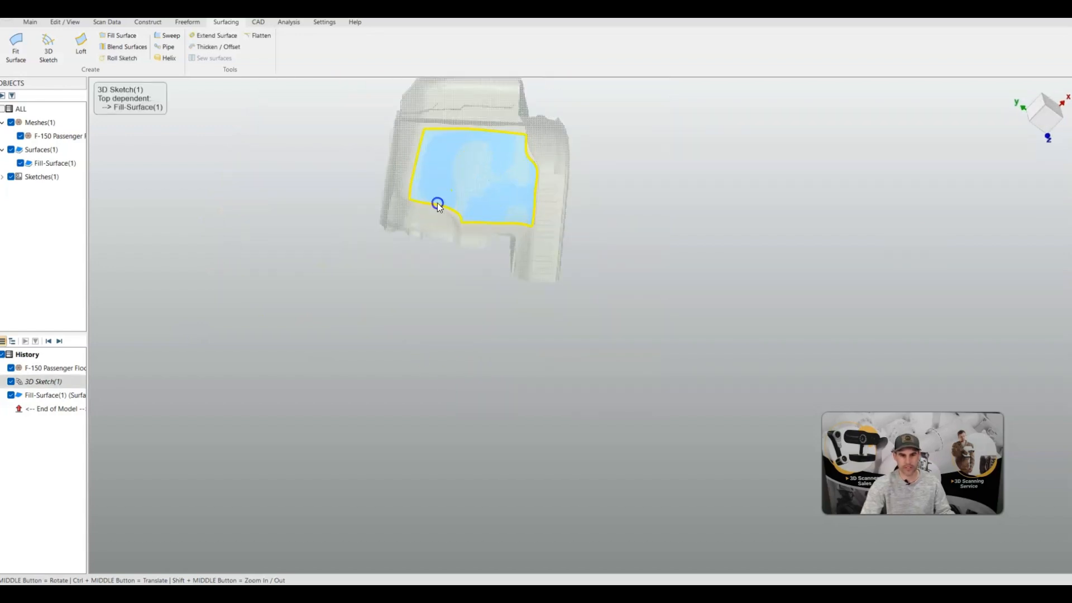
left_click(257, 36)
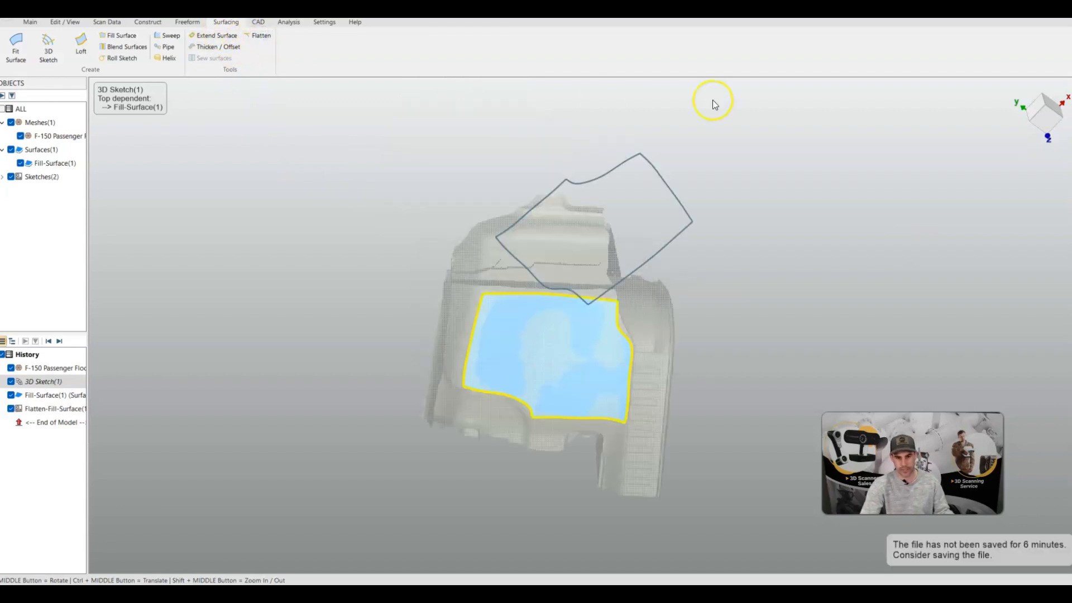
mouse_move(713, 99)
middle_mouse_down()
mouse_move(657, 263)
mouse_move(610, 199)
mouse_move(596, 317)
mouse_move(699, 438)
mouse_move(792, 576)
mouse_move(754, 521)
mouse_move(760, 505)
mouse_move(702, 218)
mouse_move(615, 156)
mouse_move(640, 167)
middle_mouse_up()
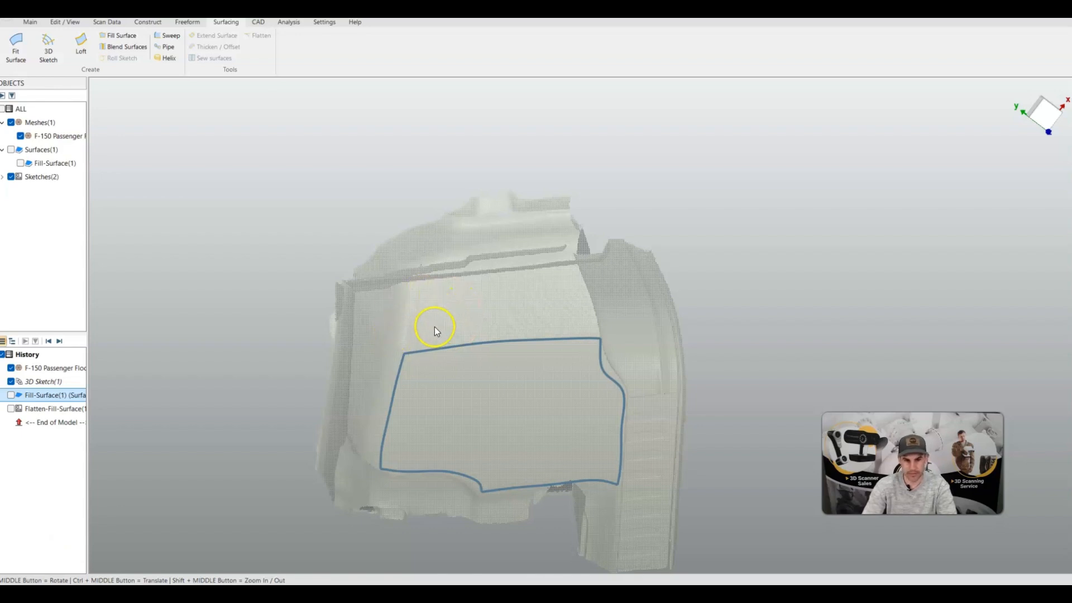
Sketch a second 3D outline from the floor outline's upper-left corner up the wall, across its top and down to the upper-right corner
scroll(434, 327, "up", 5)
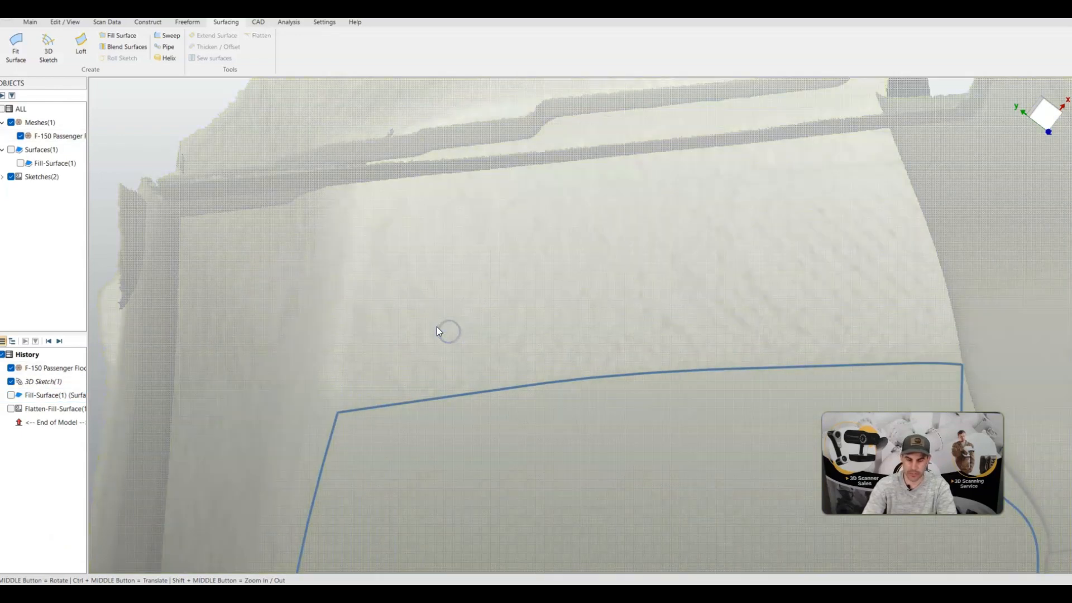
mouse_move(437, 328)
middle_mouse_down()
mouse_move(469, 325)
mouse_move(472, 342)
mouse_move(496, 249)
mouse_move(471, 239)
middle_mouse_up()
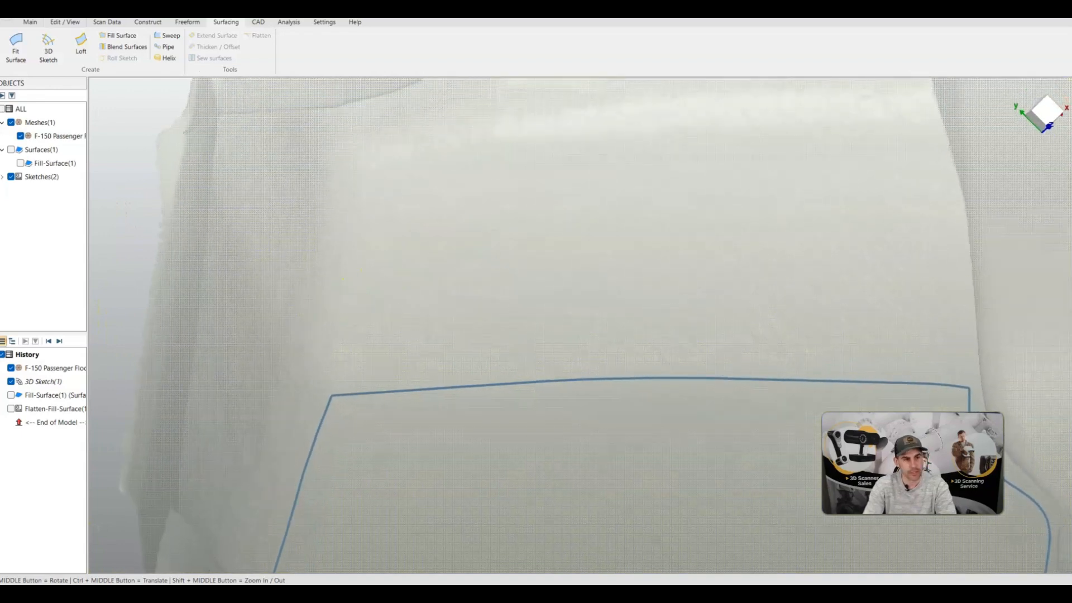
left_click(48, 43)
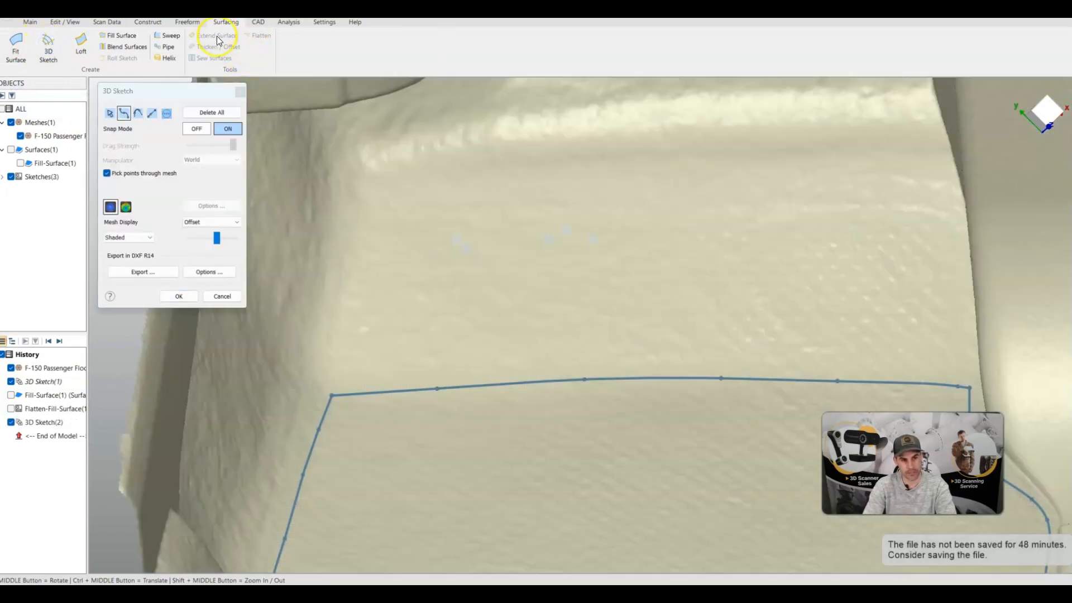
left_click(334, 394)
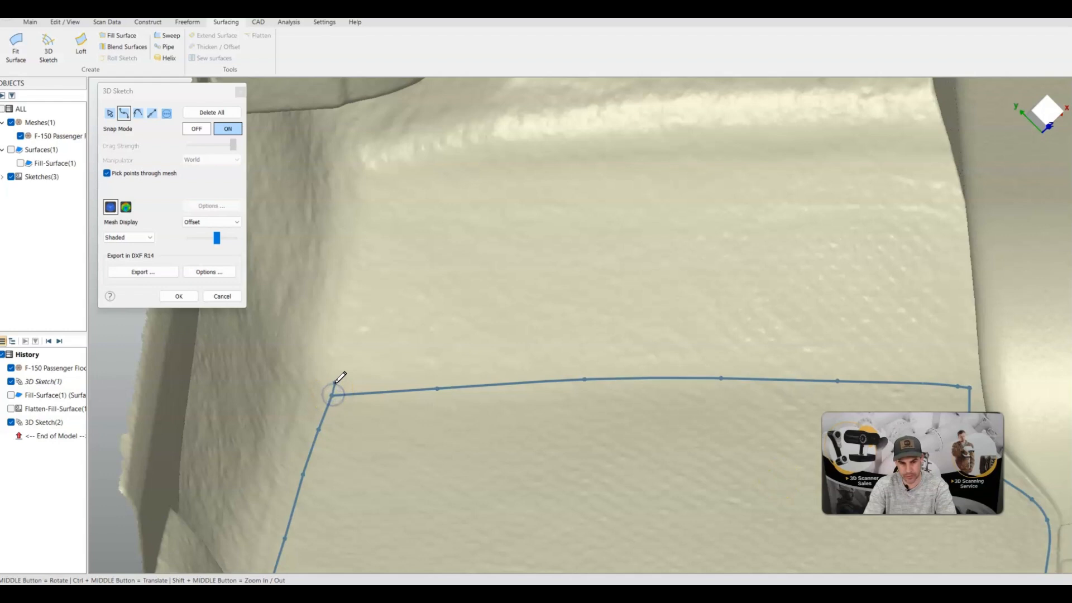
mouse_move(342, 374)
left_mouse_down()
mouse_move(366, 270)
mouse_move(354, 240)
mouse_move(353, 149)
mouse_move(573, 120)
mouse_move(944, 108)
mouse_move(933, 110)
left_mouse_up()
mouse_move(934, 208)
middle_mouse_down()
mouse_move(869, 210)
mouse_move(929, 217)
mouse_move(919, 218)
middle_mouse_up()
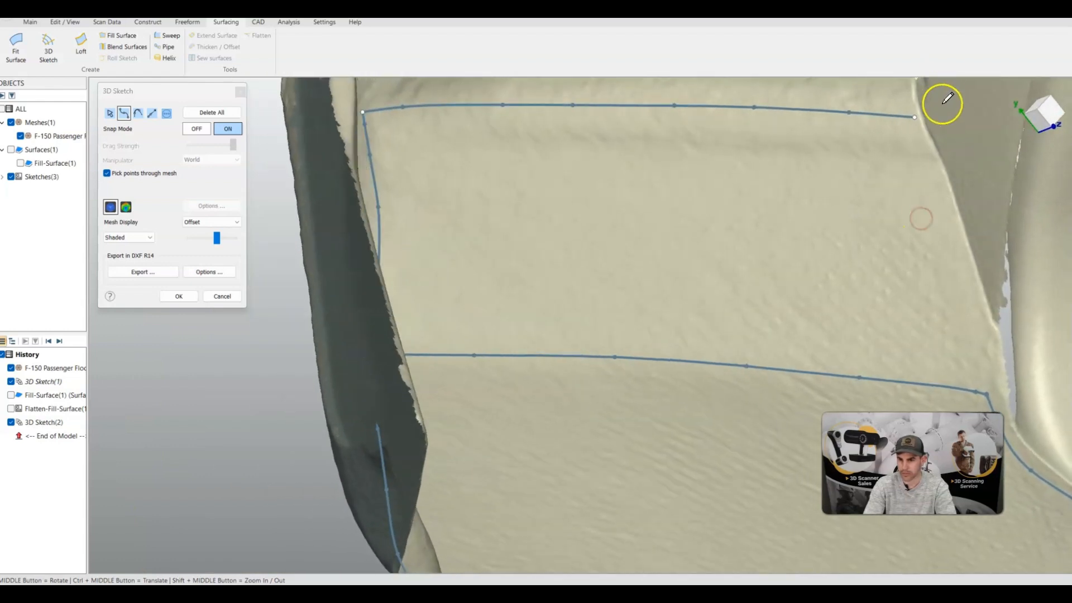
mouse_move(915, 117)
left_mouse_down()
mouse_move(967, 275)
mouse_move(989, 394)
left_mouse_up()
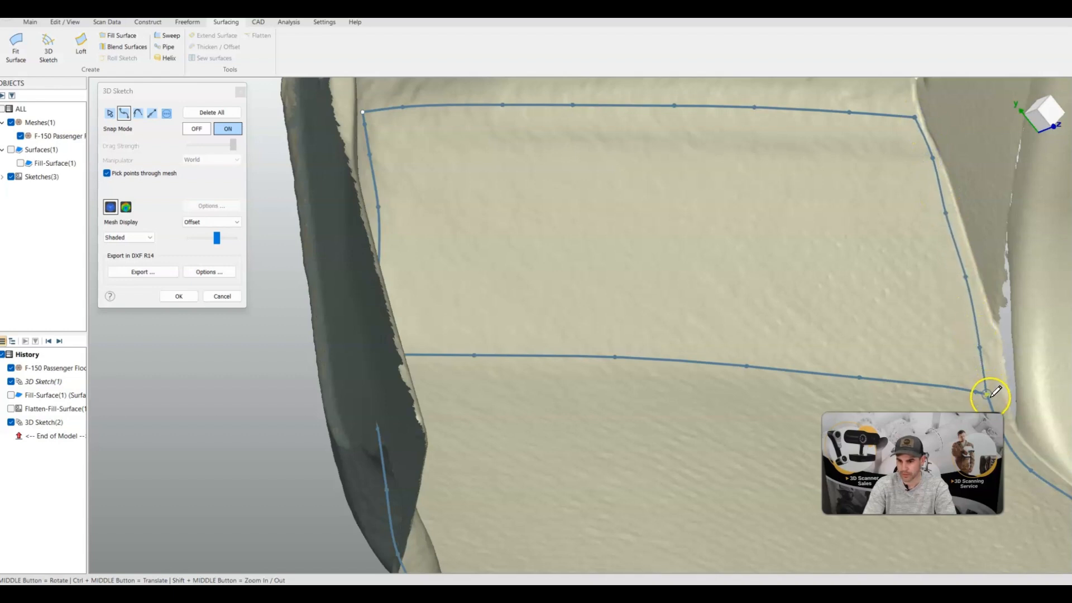
scroll(649, 421, "up", 2)
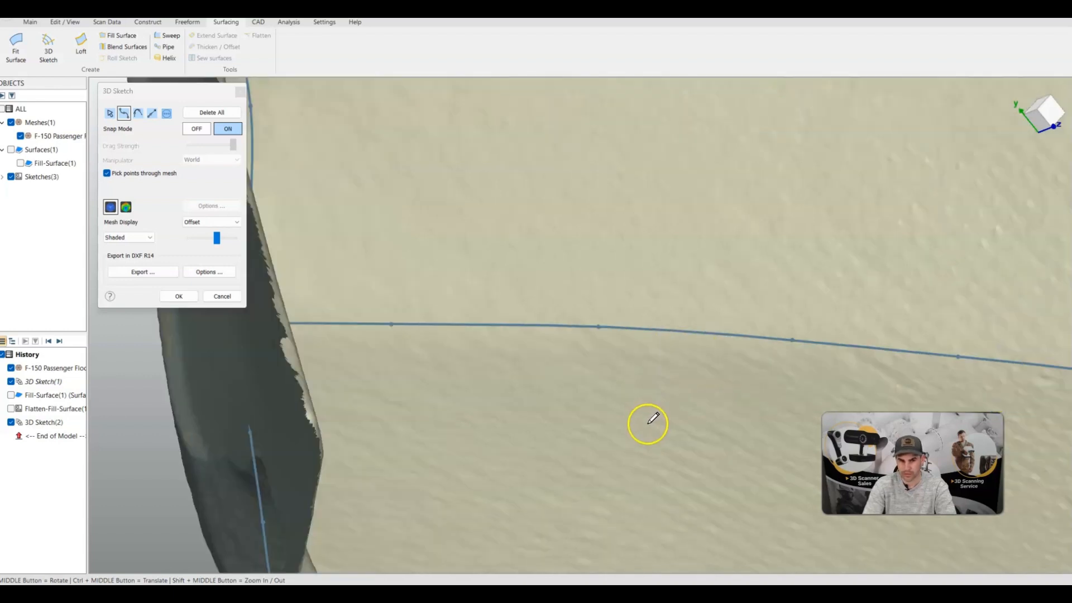
middle_click_drag(648, 421, 613, 422)
scroll(622, 411, "down", 6)
scroll(626, 404, "up", 4)
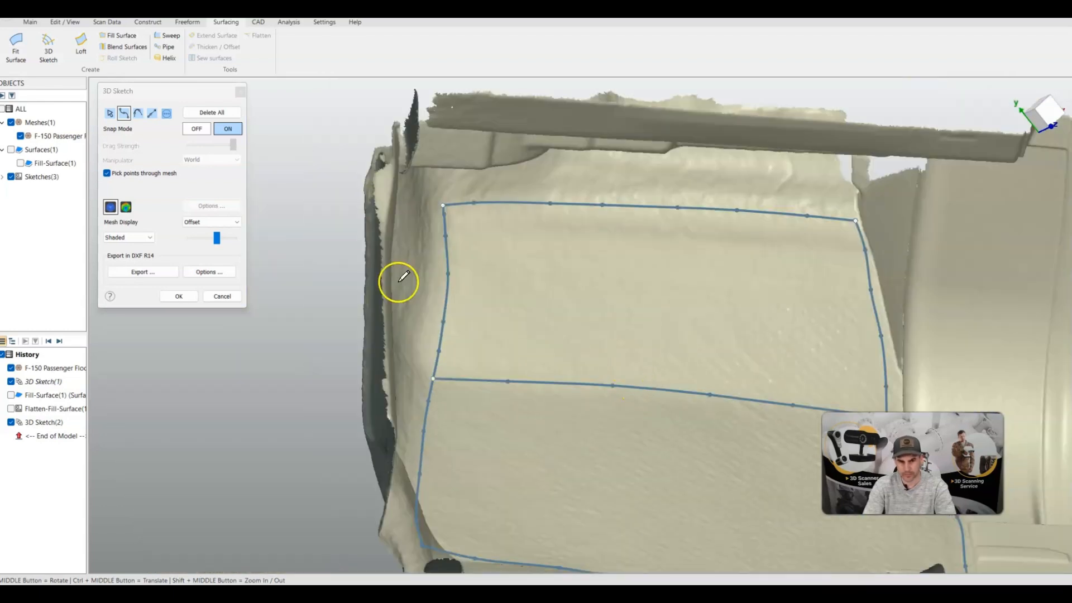
left_click(178, 296)
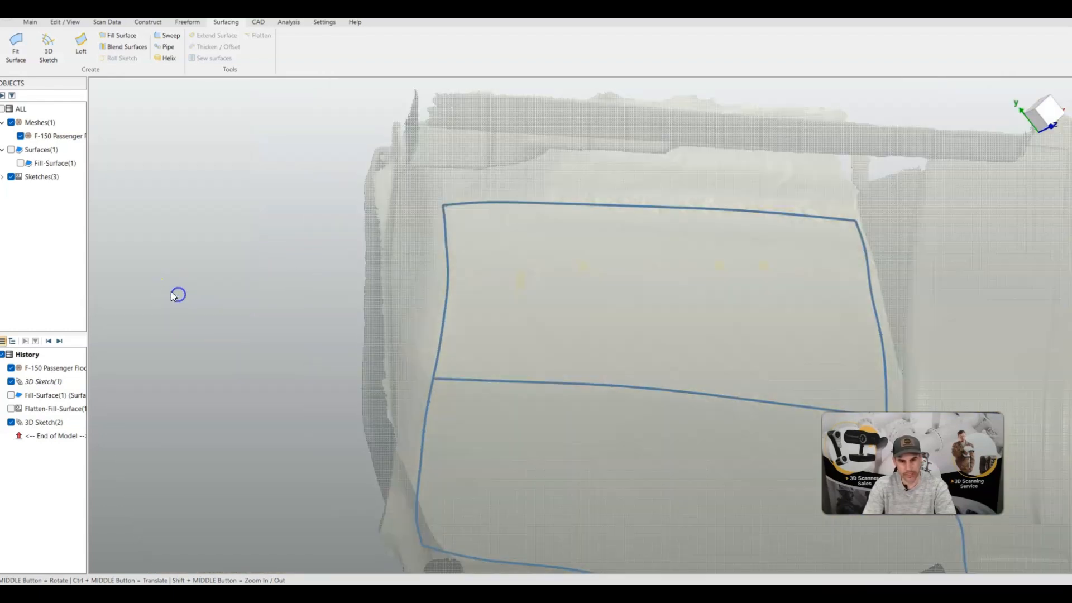
Create a fill surface from the four curves bounding the upper panel, picked individually, with On scan data enabled
left_click(118, 36)
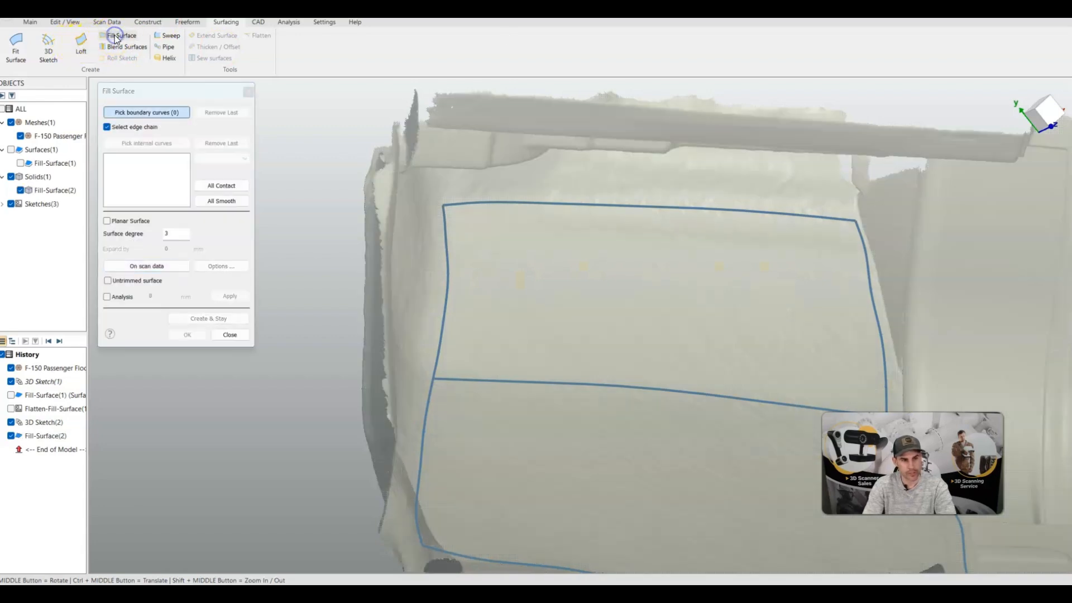
left_click(144, 129)
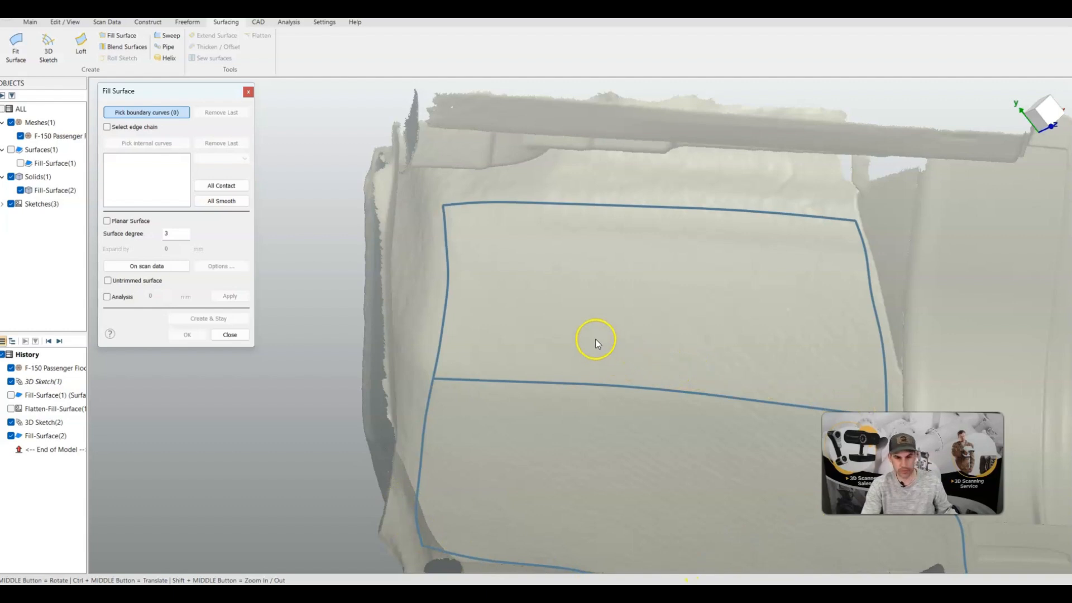
left_click(445, 333)
left_click(485, 382)
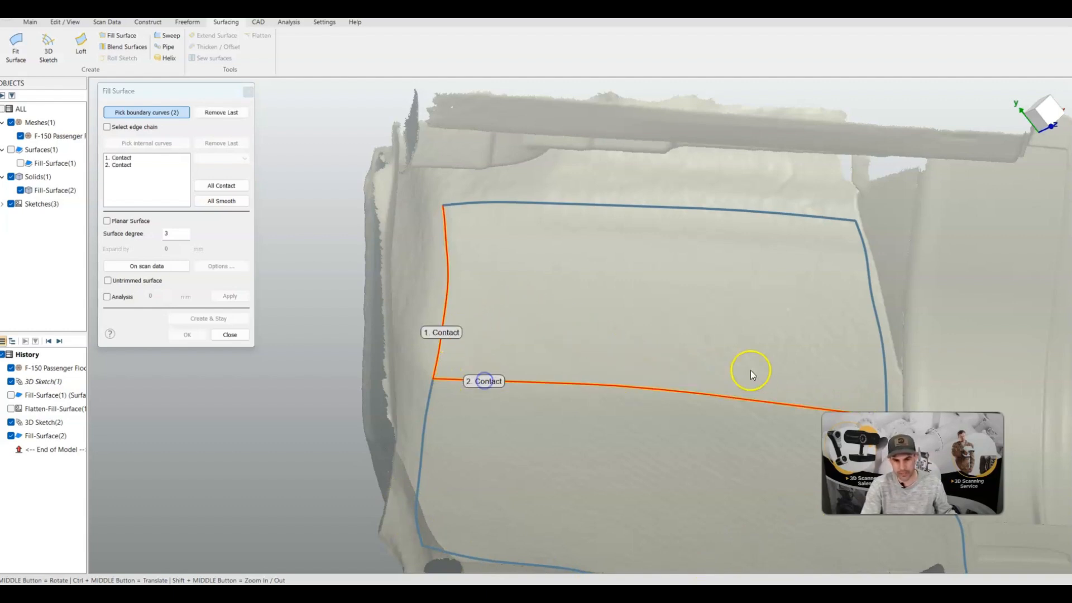
left_click(884, 348)
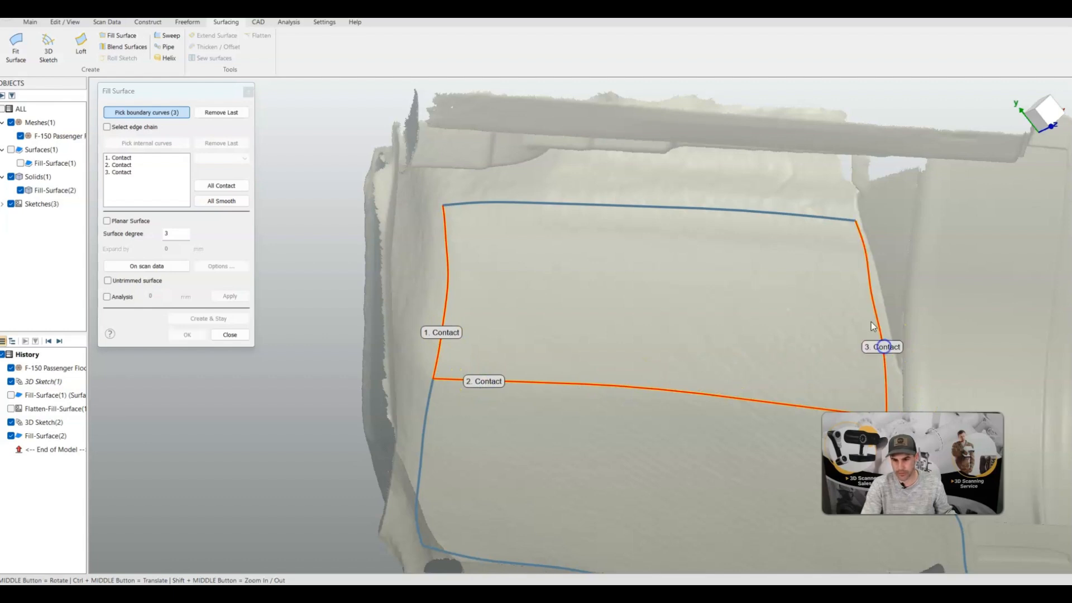
left_click(736, 216)
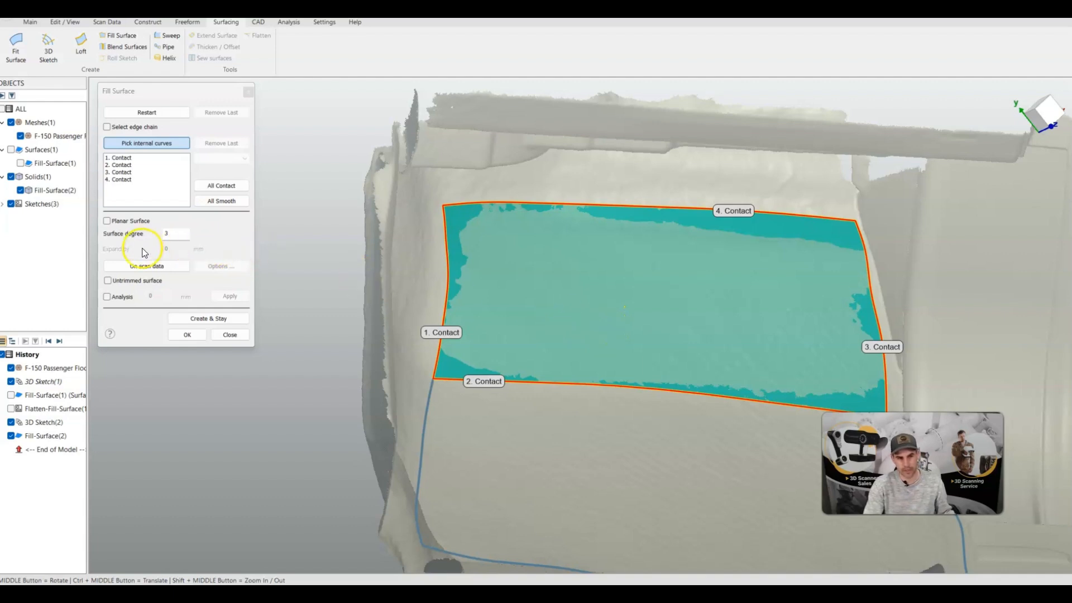
left_click(143, 266)
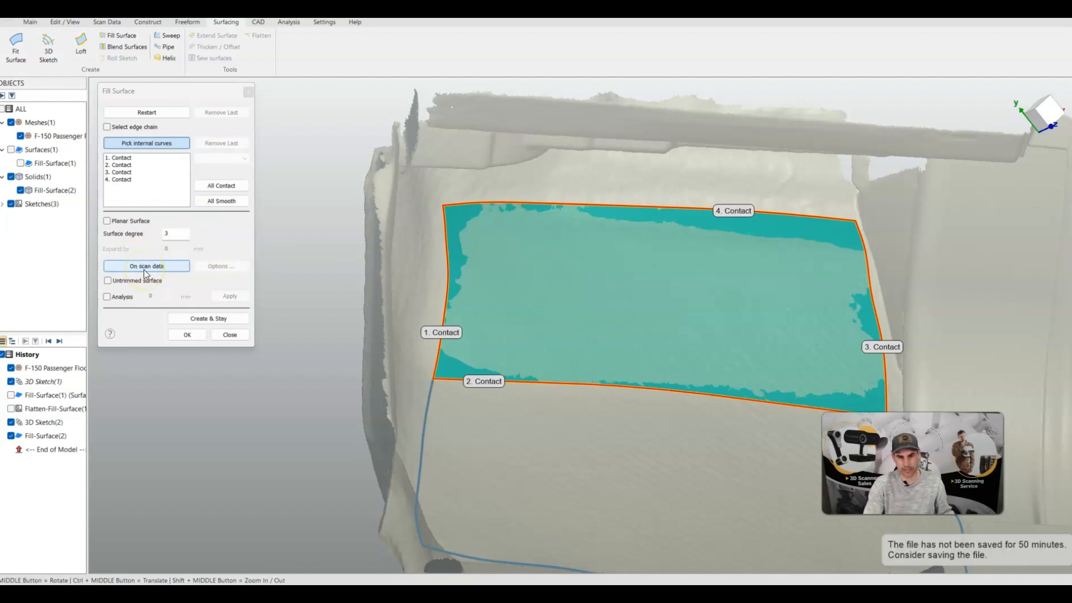
left_click(143, 267)
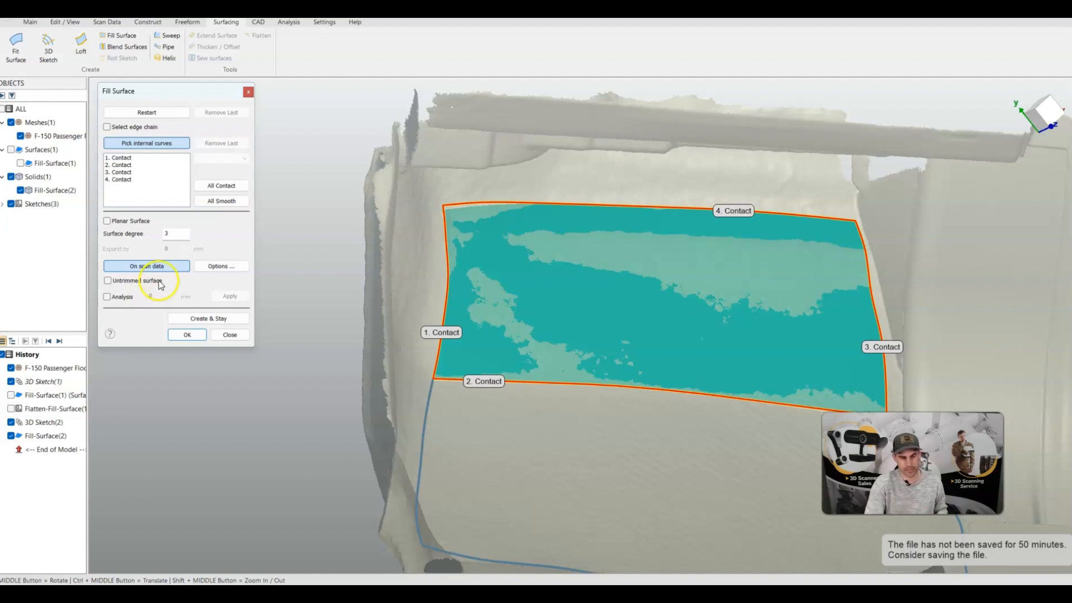
left_click(186, 335)
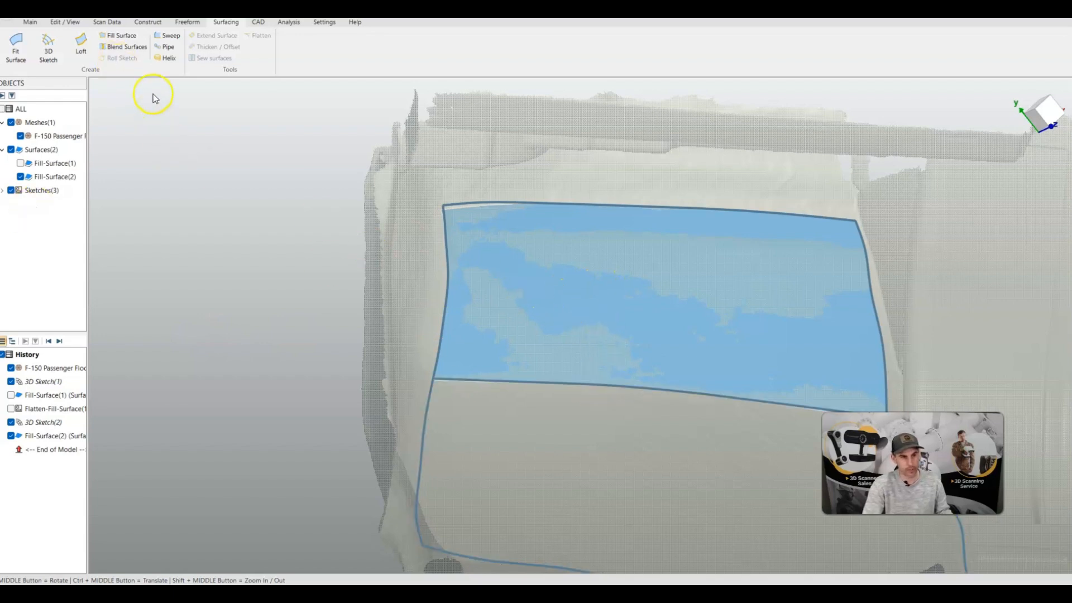
Flatten the upper panel's fill surface and hide it together with its flattened copy
left_click(120, 35)
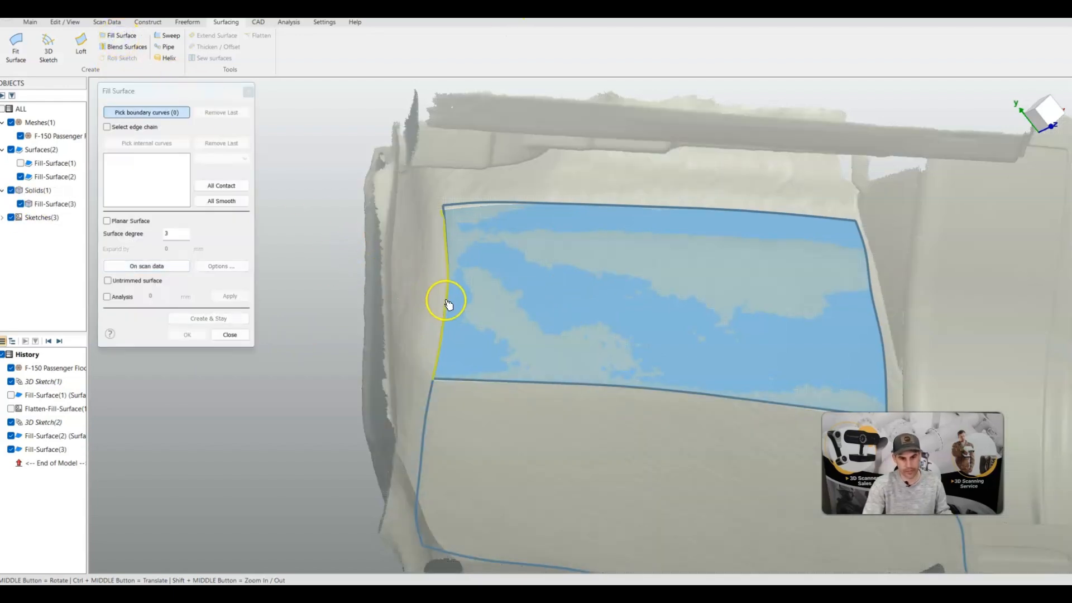
left_click(230, 335)
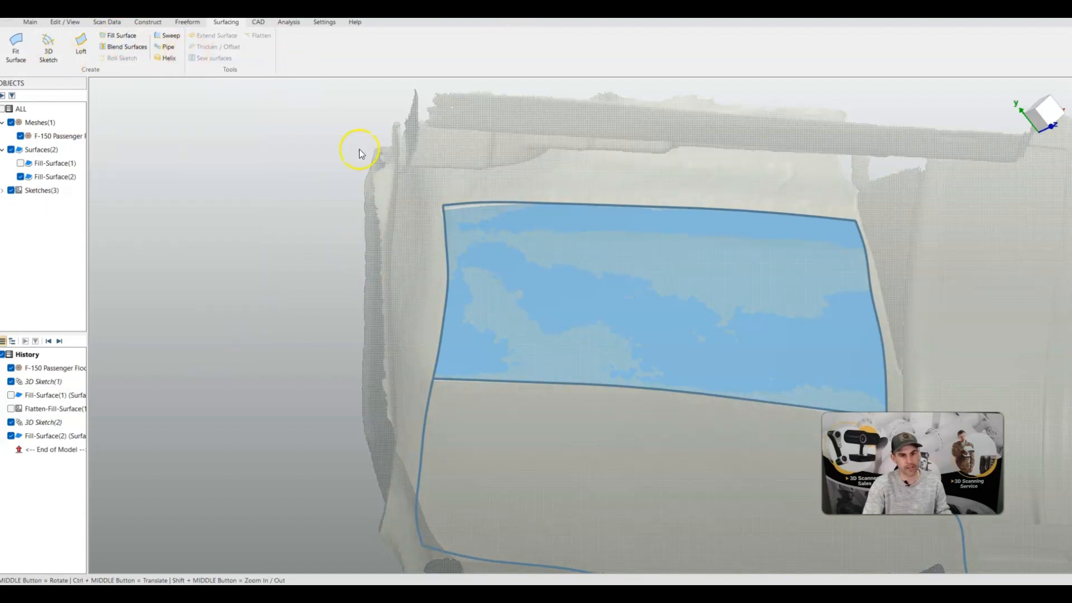
left_click(485, 230)
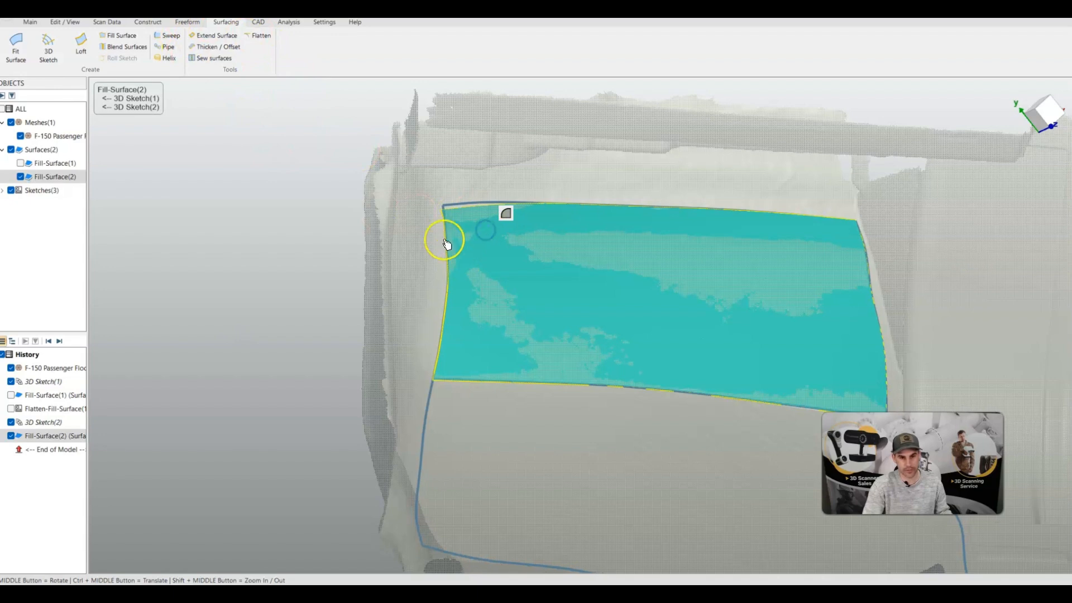
left_click(269, 37)
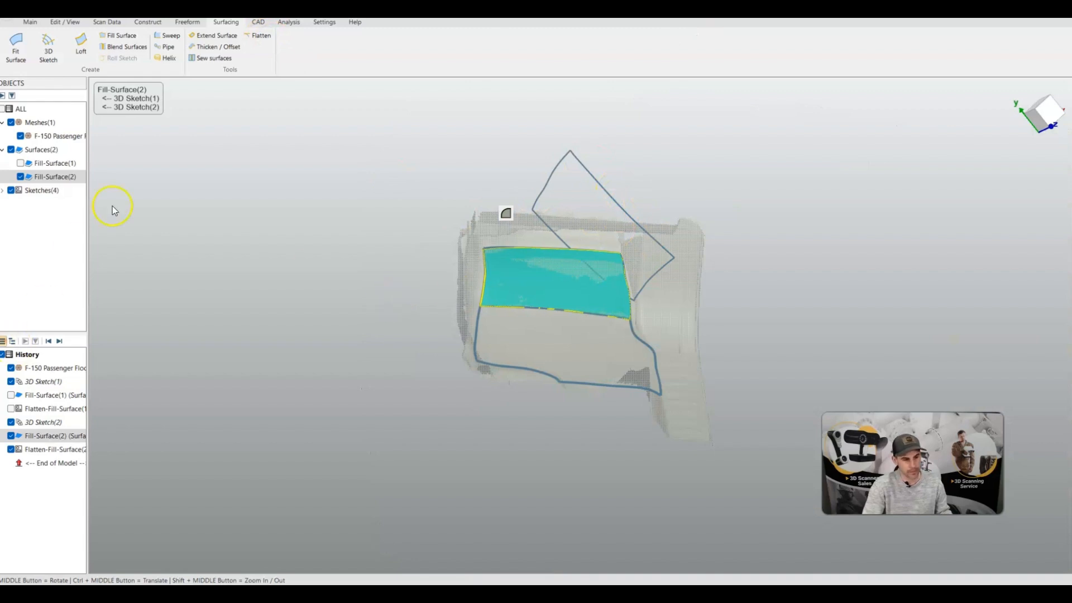
left_click(12, 436)
left_click(10, 450)
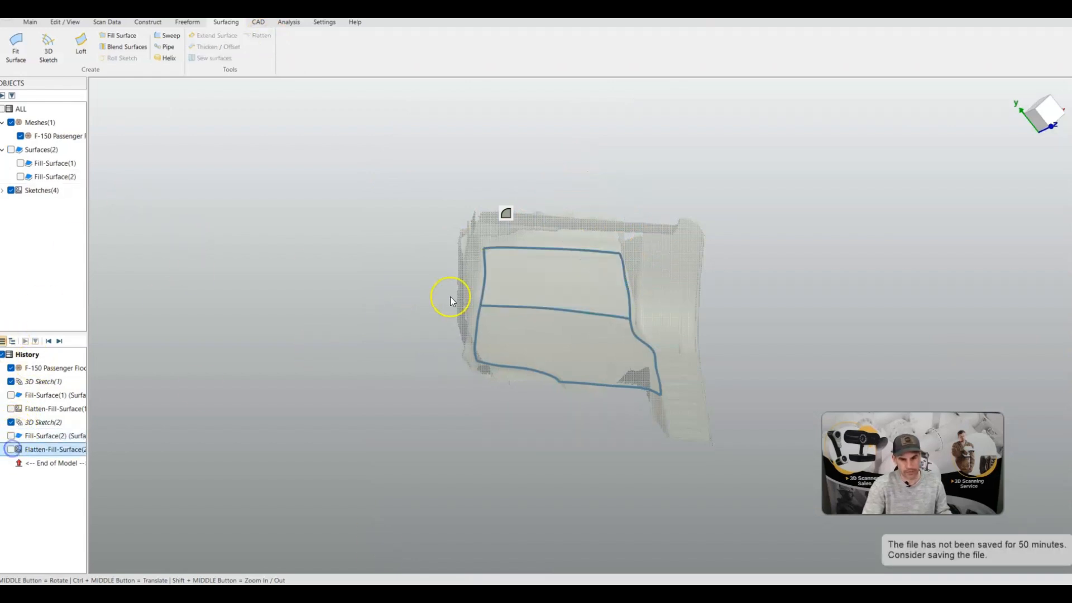
Start a new 3D sketch and place points from the floor outline's lower-left corner up along the left side wall
mouse_move(450, 297)
middle_mouse_down()
mouse_move(508, 311)
mouse_move(412, 323)
mouse_move(361, 367)
middle_mouse_up()
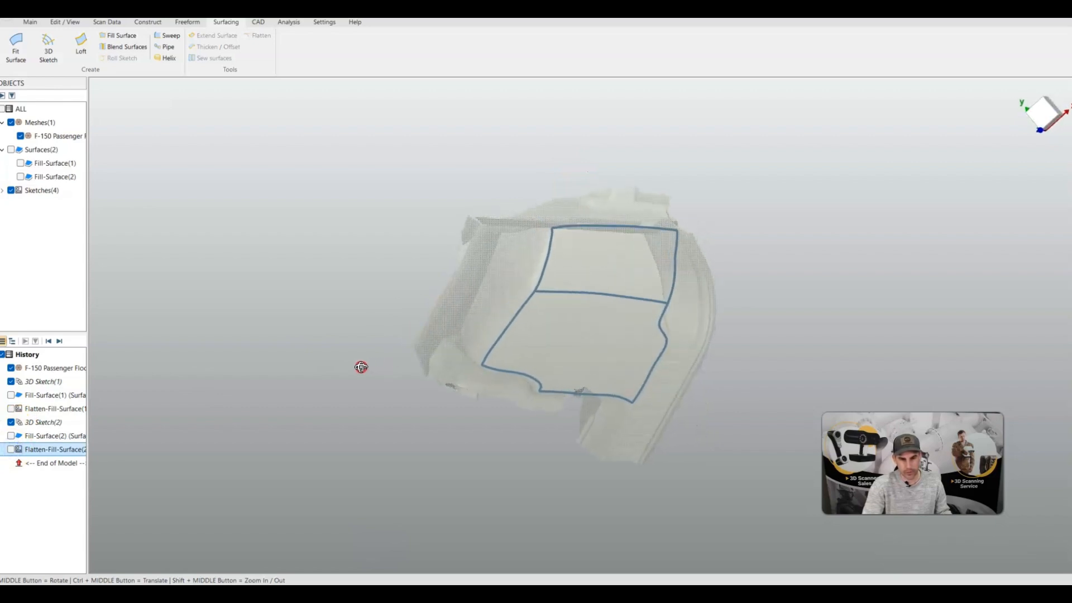
scroll(551, 287, "up", 5)
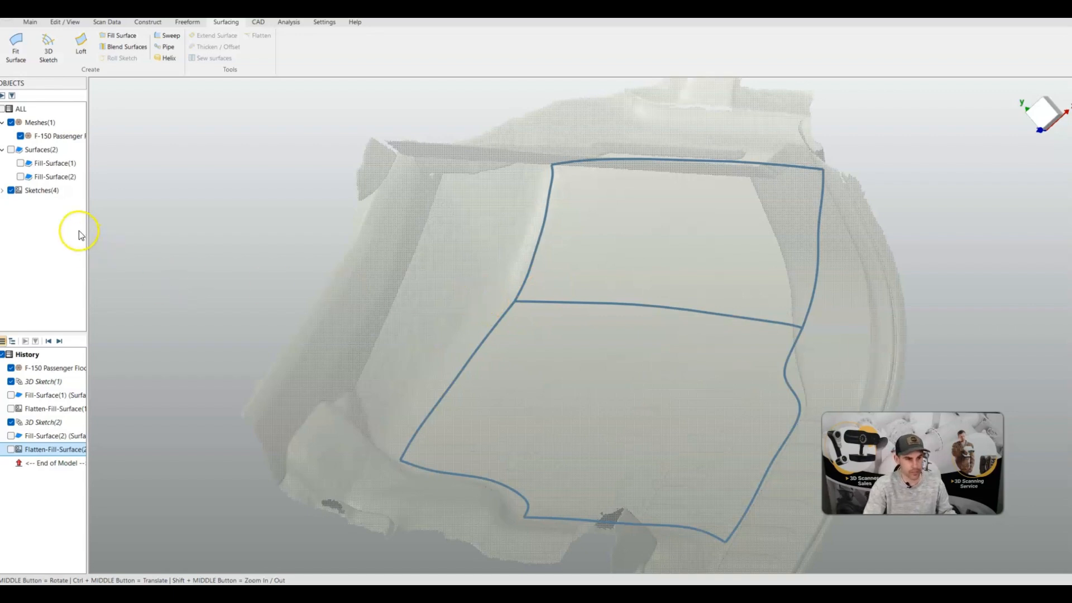
left_click(47, 47)
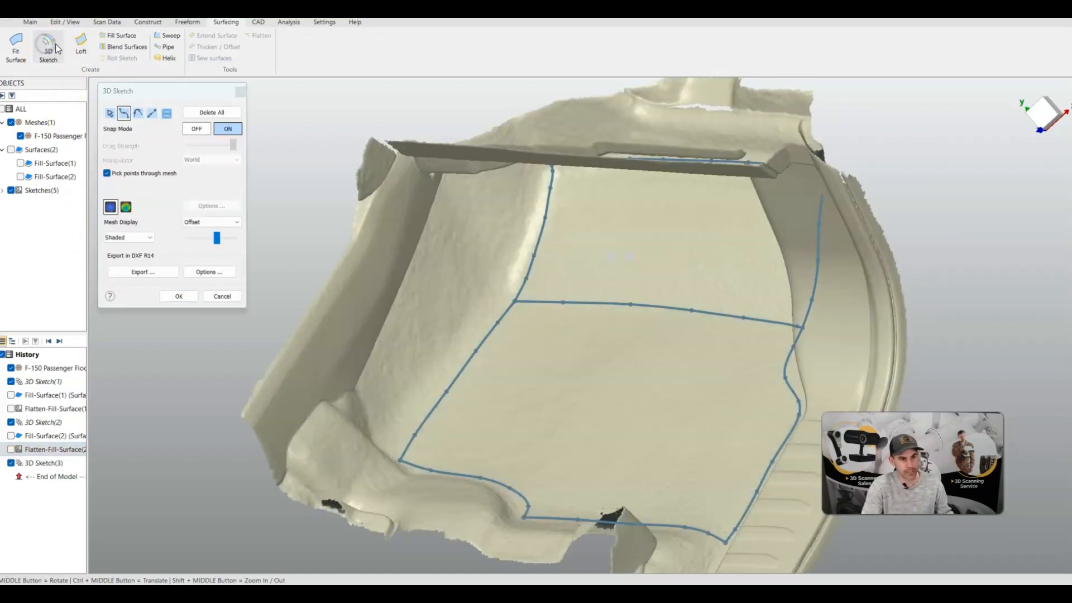
left_click(383, 447)
left_click(376, 436)
left_click(360, 388)
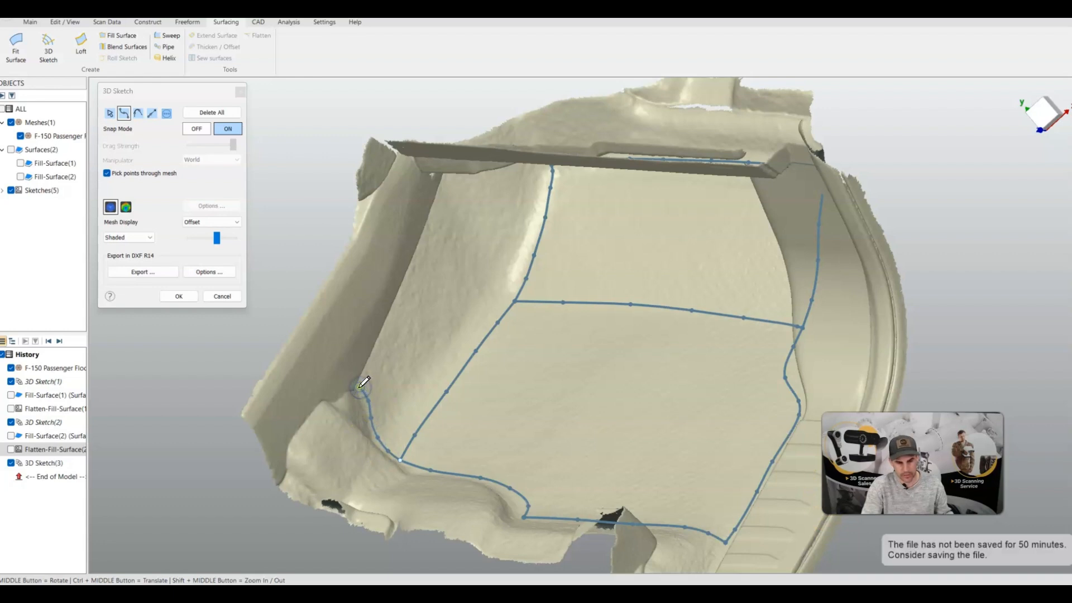
left_click(359, 388)
left_click(374, 359)
left_click(379, 347)
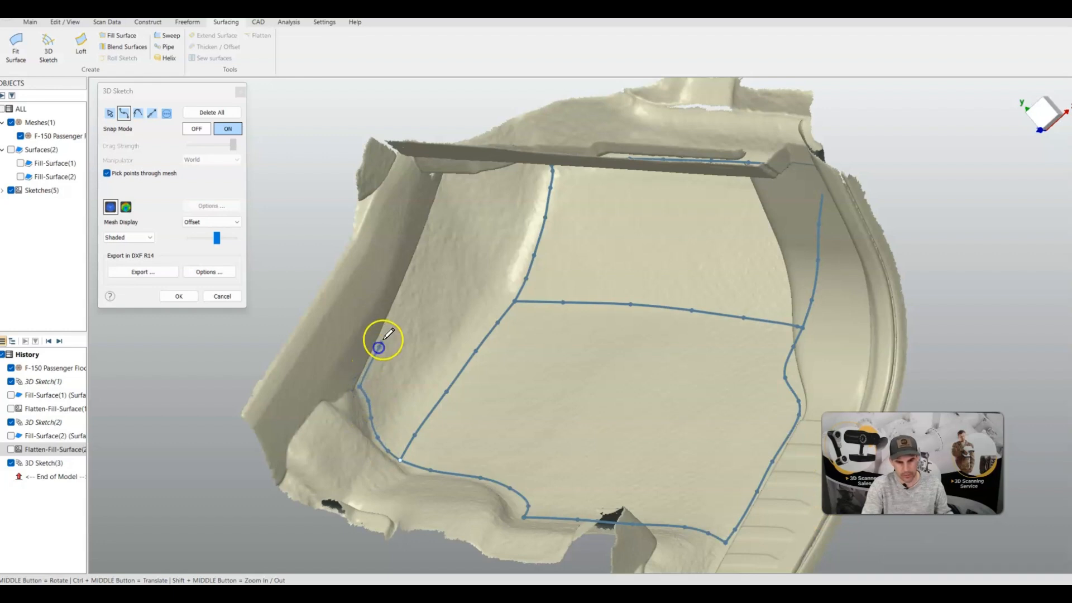
left_click(396, 305)
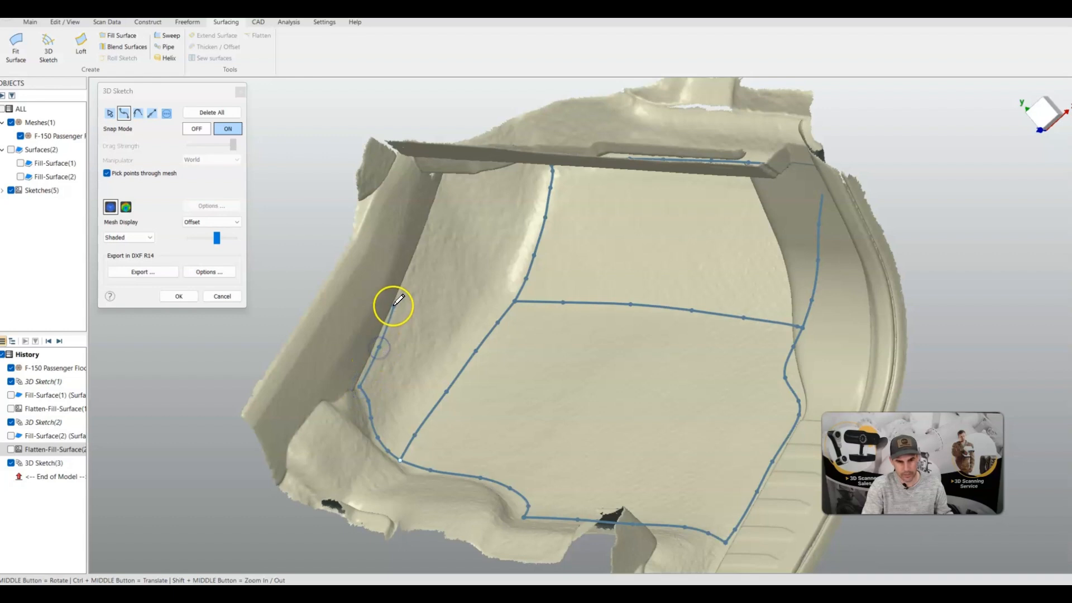
left_click(429, 239)
left_click(428, 239)
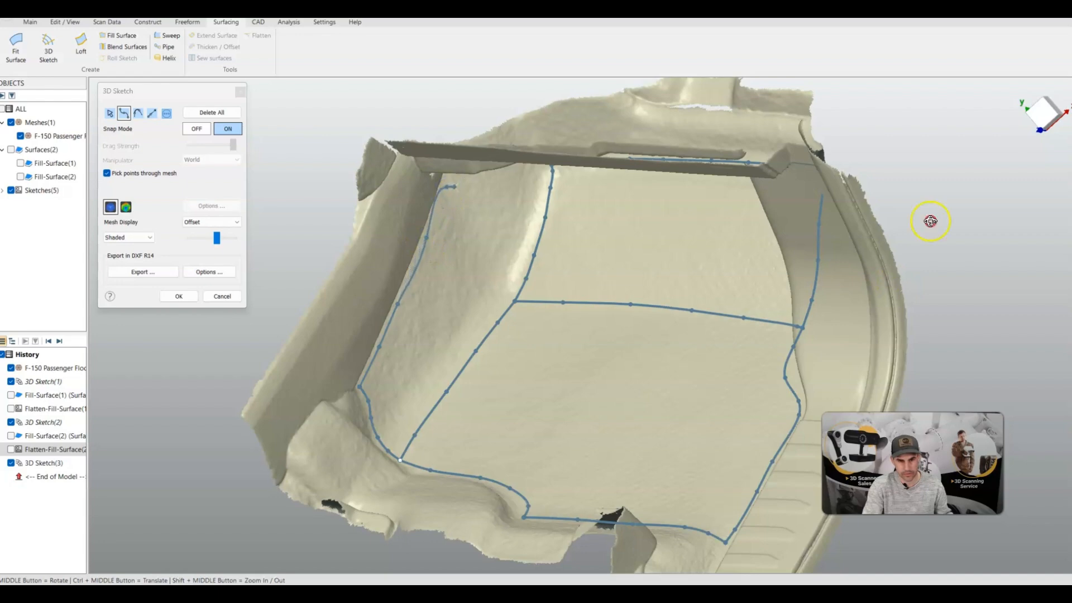
Continue the 3D sketch across the top of the side wall and down to the upper panel's left corner, then finish the sketch
mouse_move(929, 220)
middle_mouse_down()
mouse_move(407, 203)
mouse_move(411, 165)
mouse_move(374, 134)
middle_mouse_up()
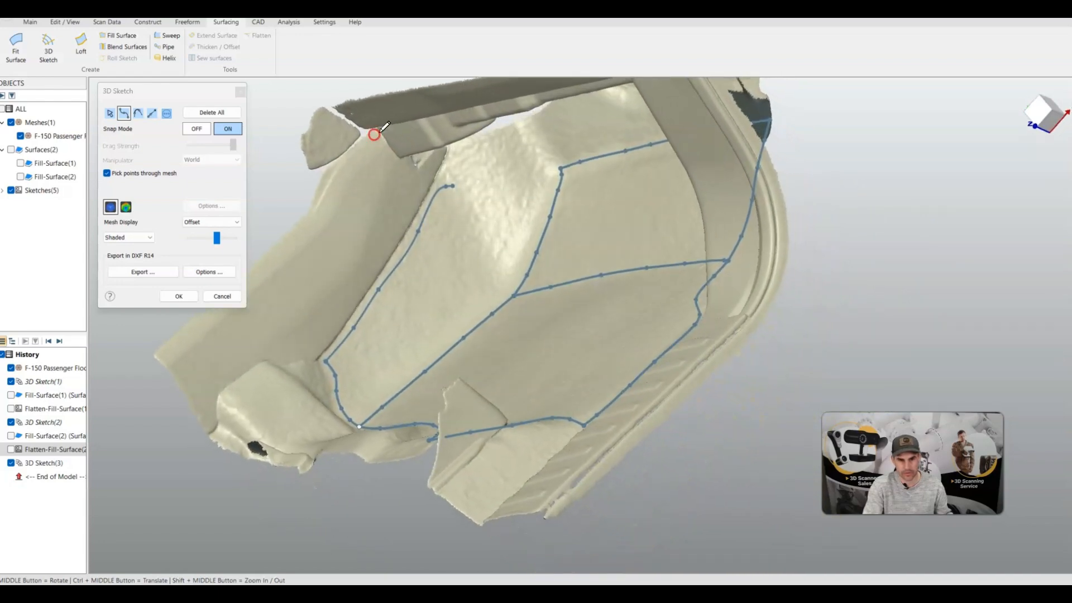
scroll(375, 135, "up", 5)
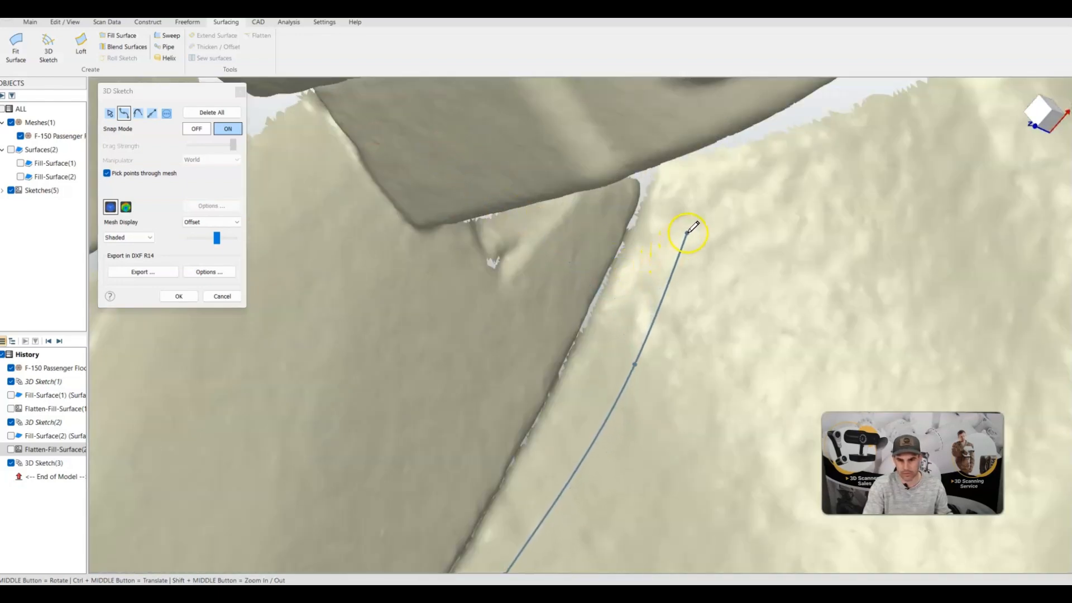
left_click(688, 209)
left_click(707, 171)
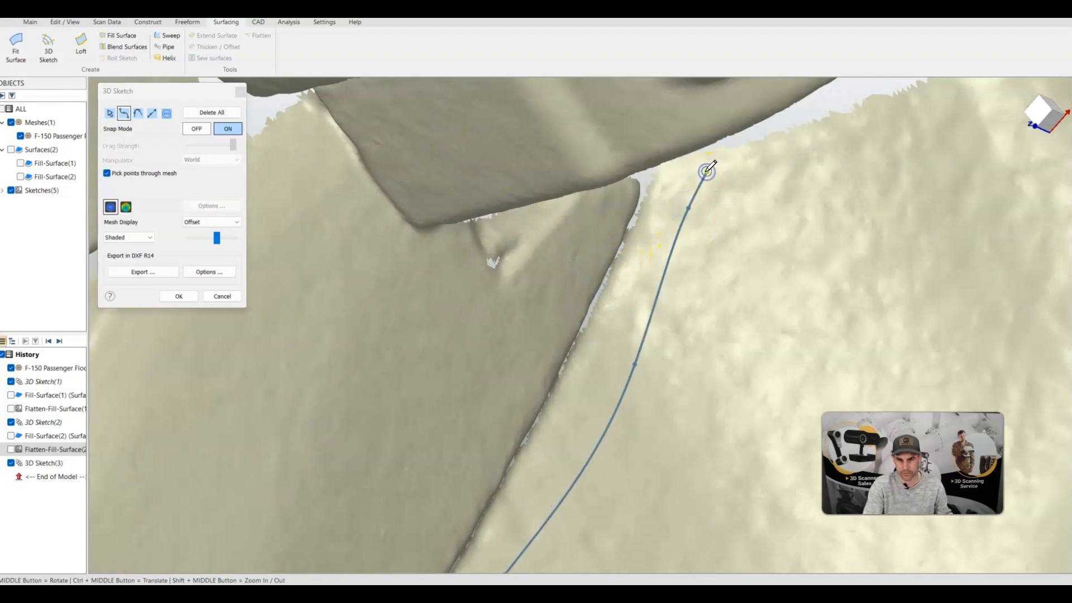
scroll(824, 260, "down", 5)
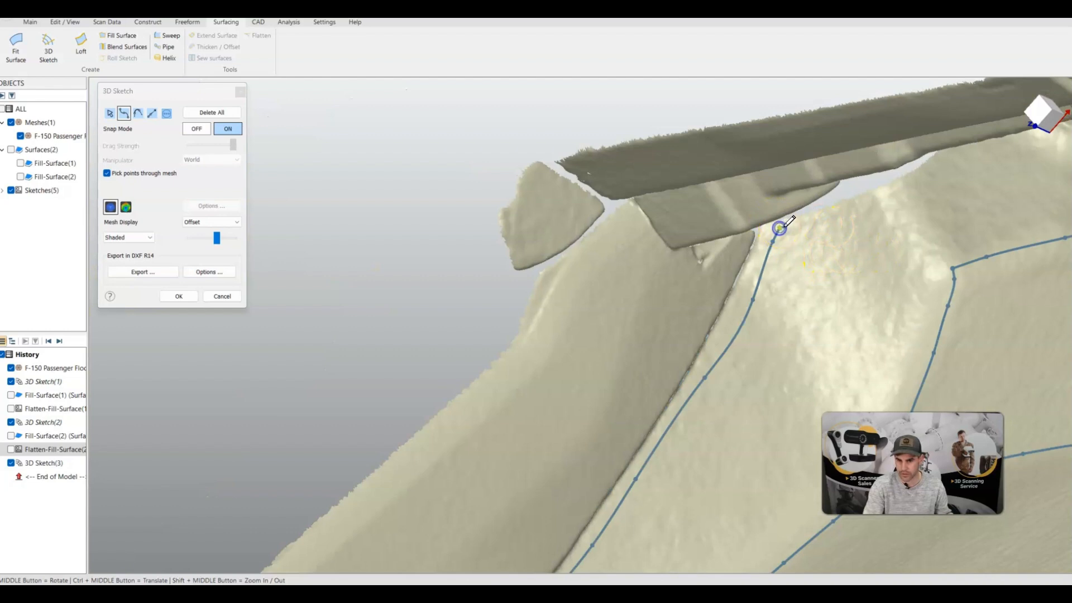
left_click(846, 209)
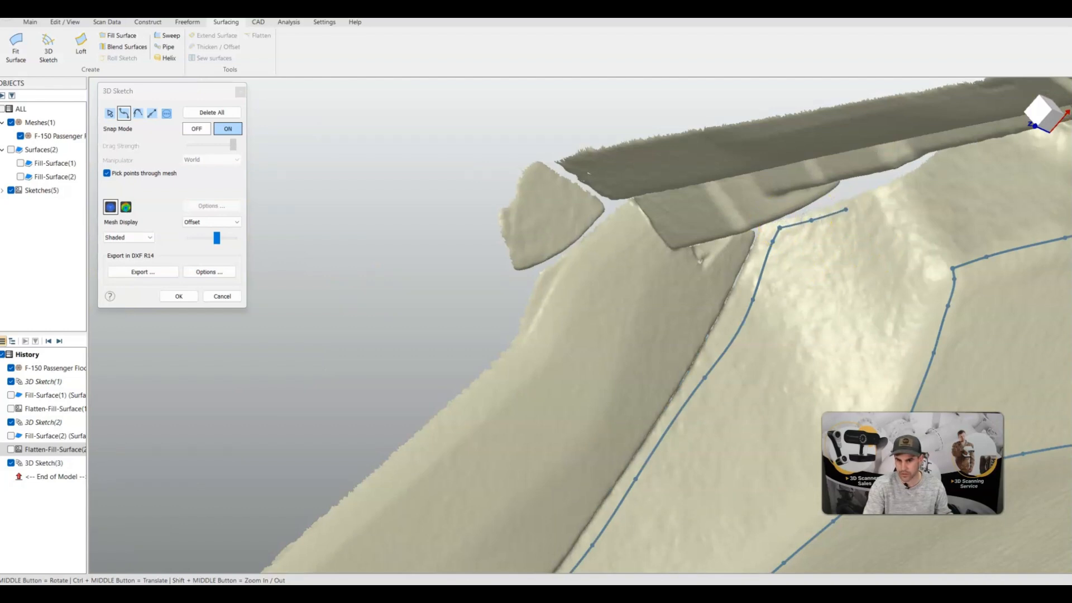
left_click(874, 200)
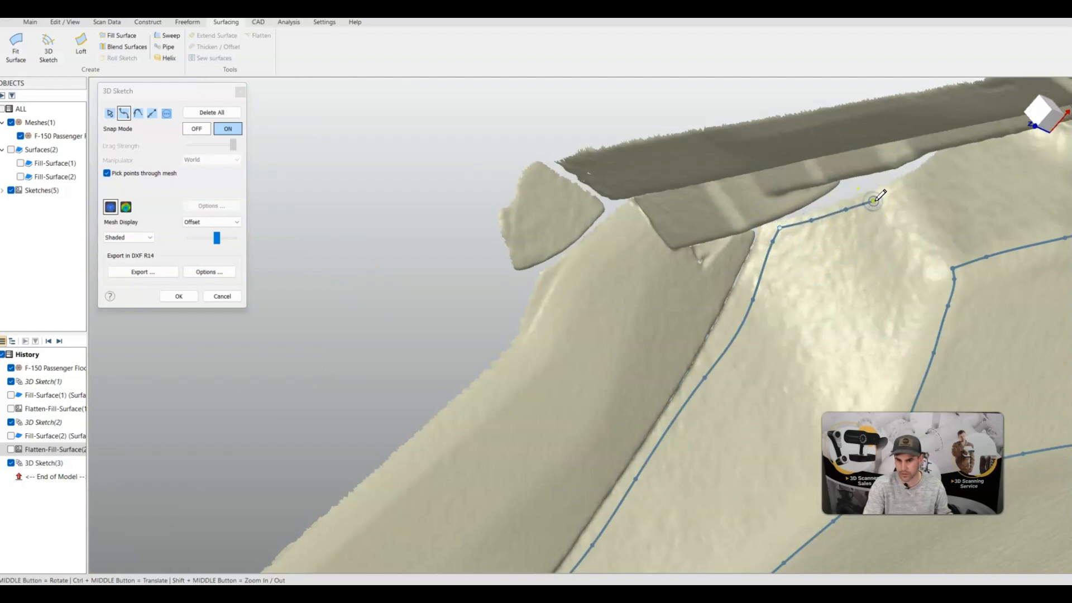
left_click(902, 234)
left_click(923, 257)
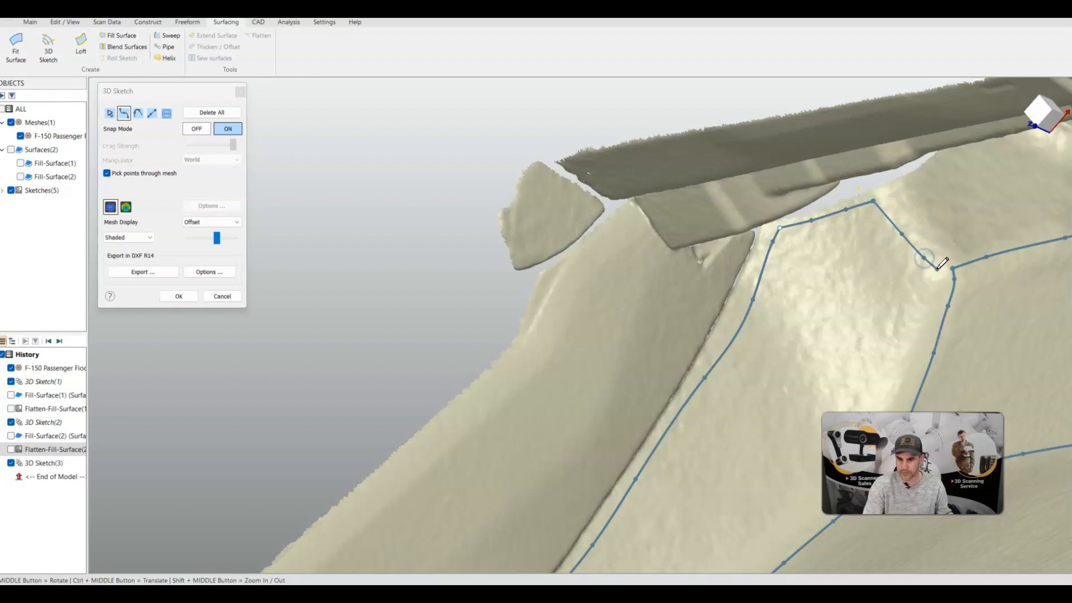
left_click(953, 268)
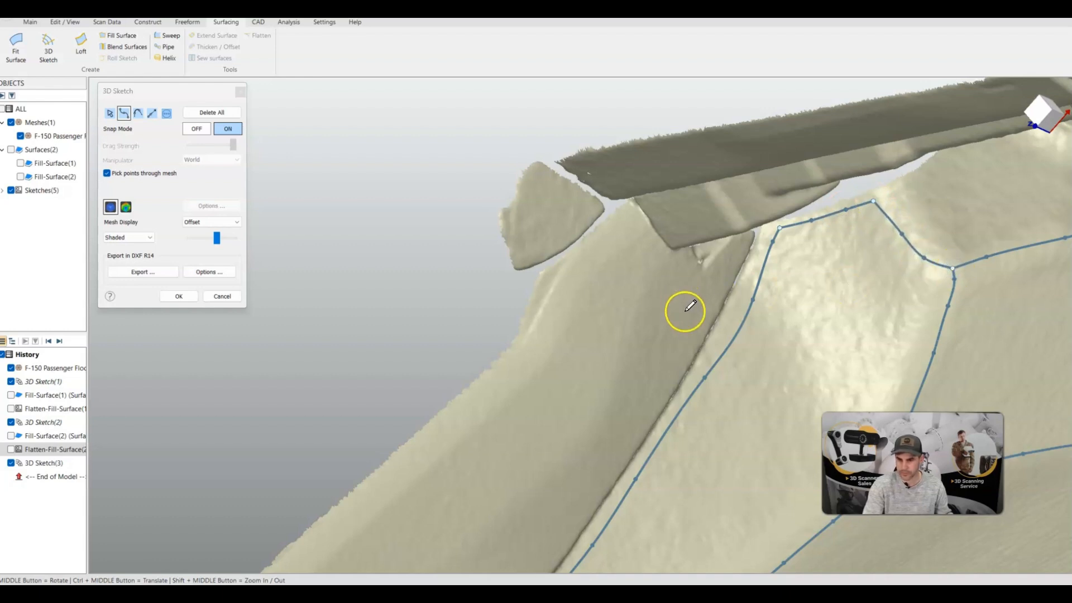
scroll(690, 313, "down", 5)
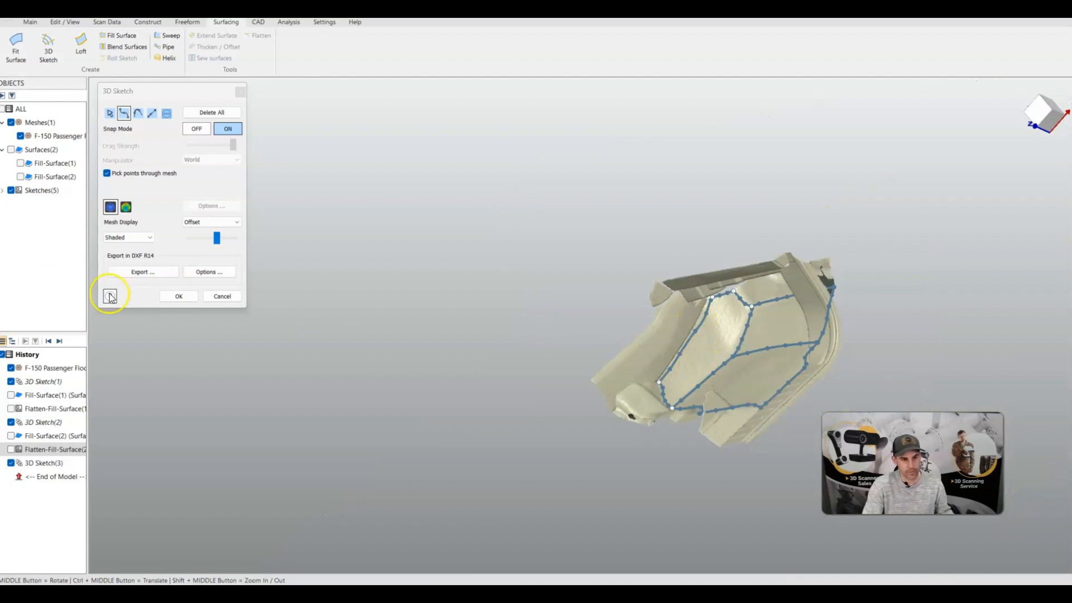
left_click(184, 295)
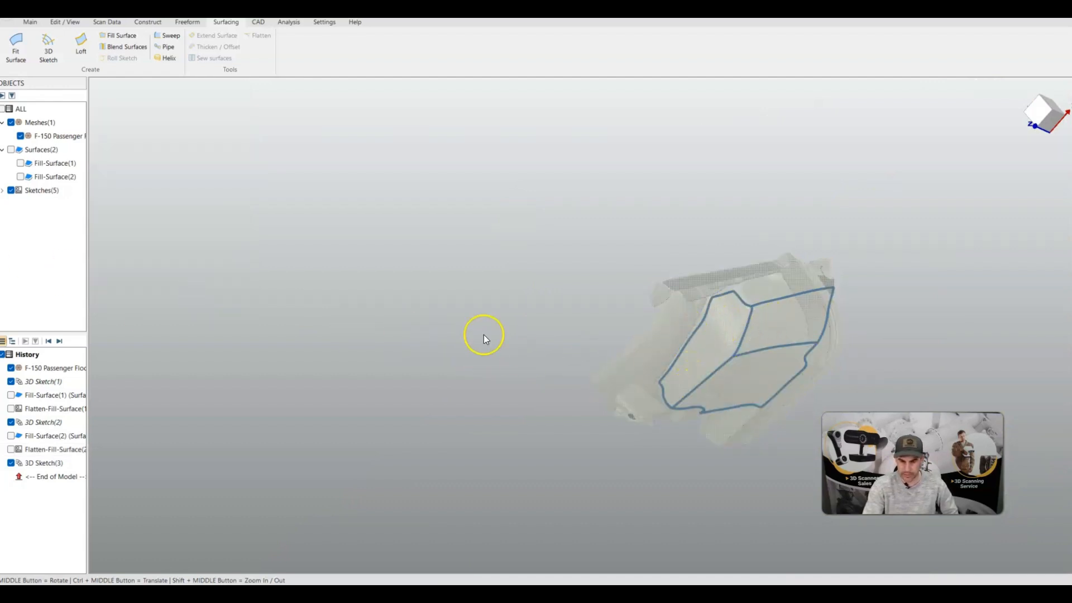
Create a fill surface from the six curves bounding the side wall panel, with On scan data enabled
left_click(117, 38)
left_click(667, 371)
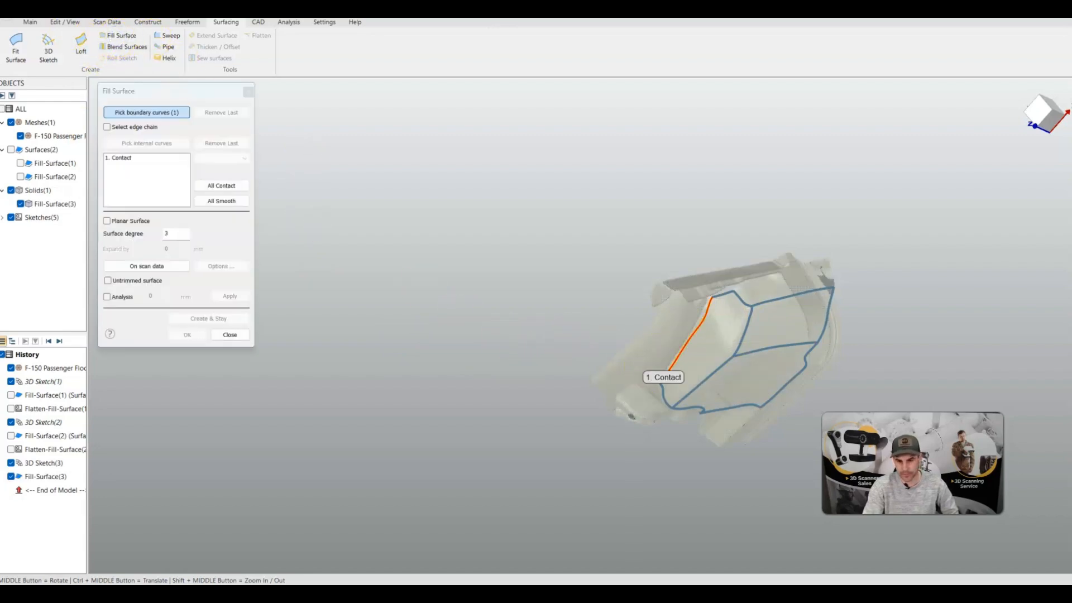
left_click(667, 399)
left_click(699, 393)
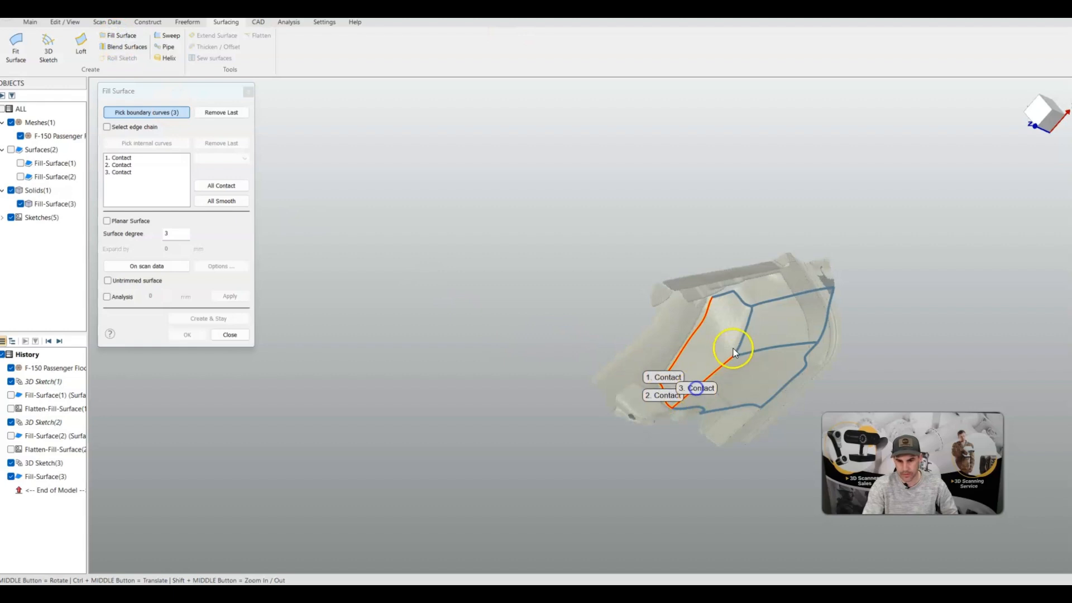
left_click(745, 307)
left_click(741, 301)
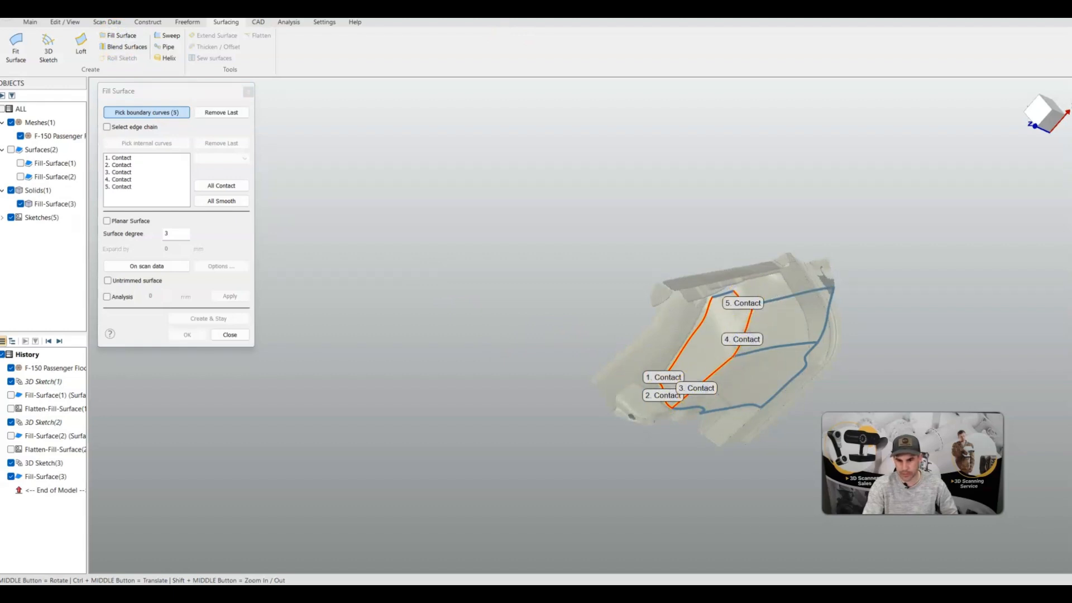
left_click(719, 295)
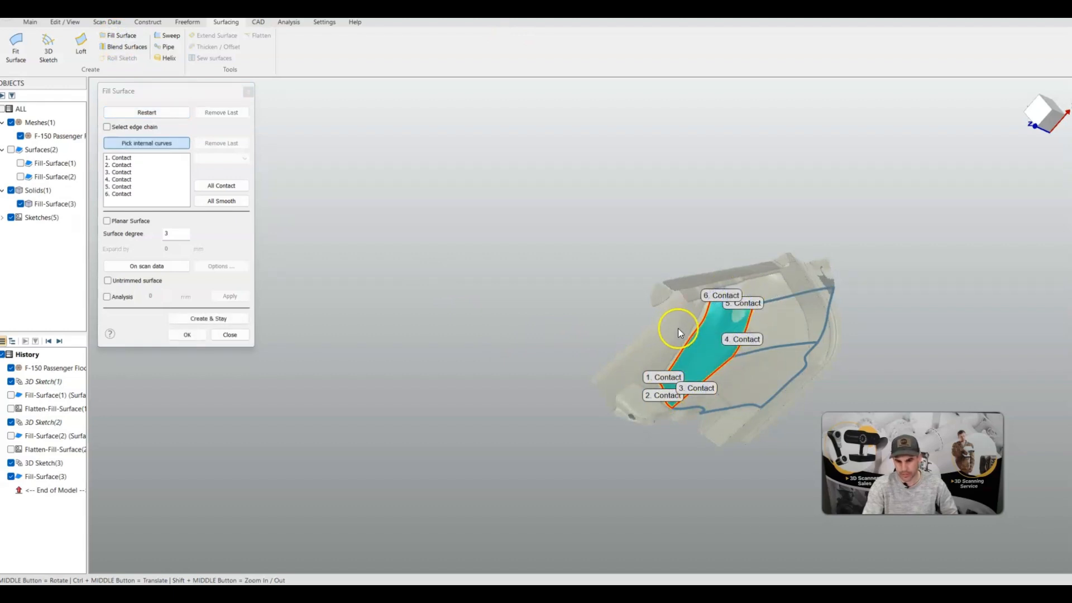
scroll(785, 337, "up", 3)
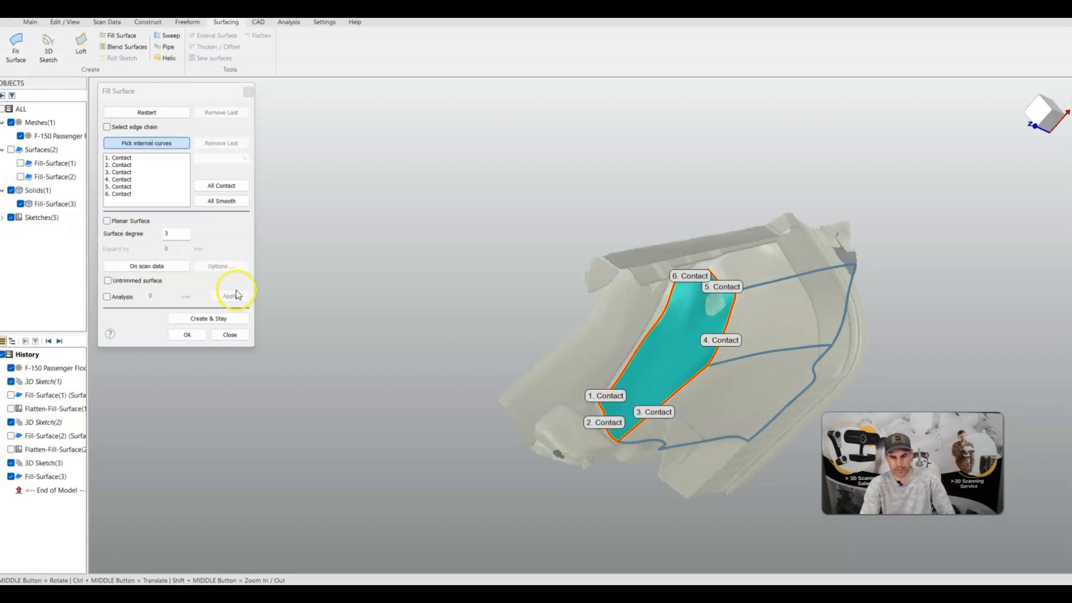
left_click(145, 266)
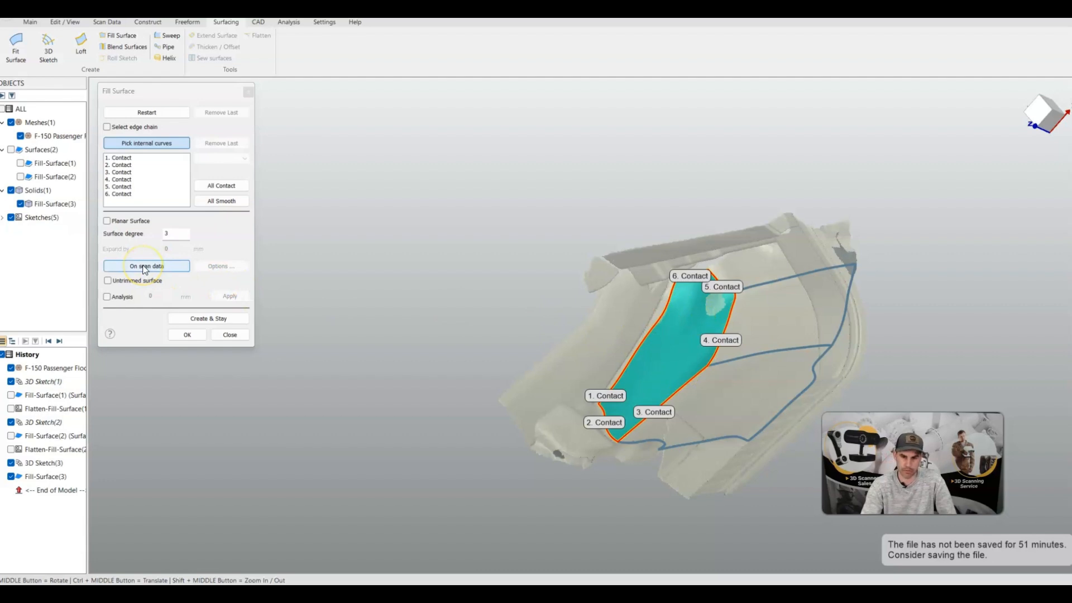
left_click(143, 266)
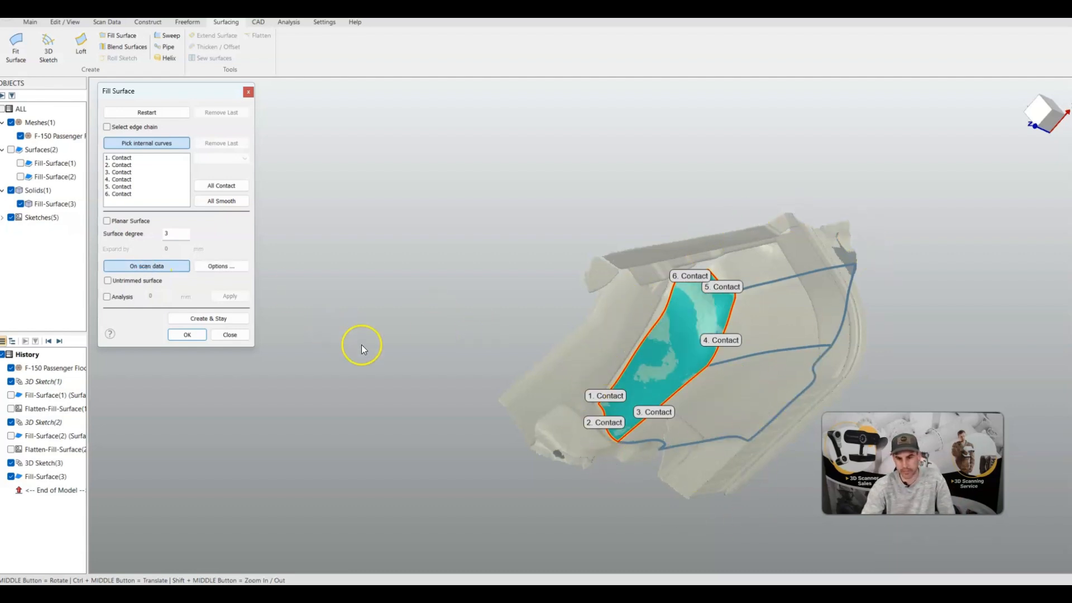
left_click(186, 334)
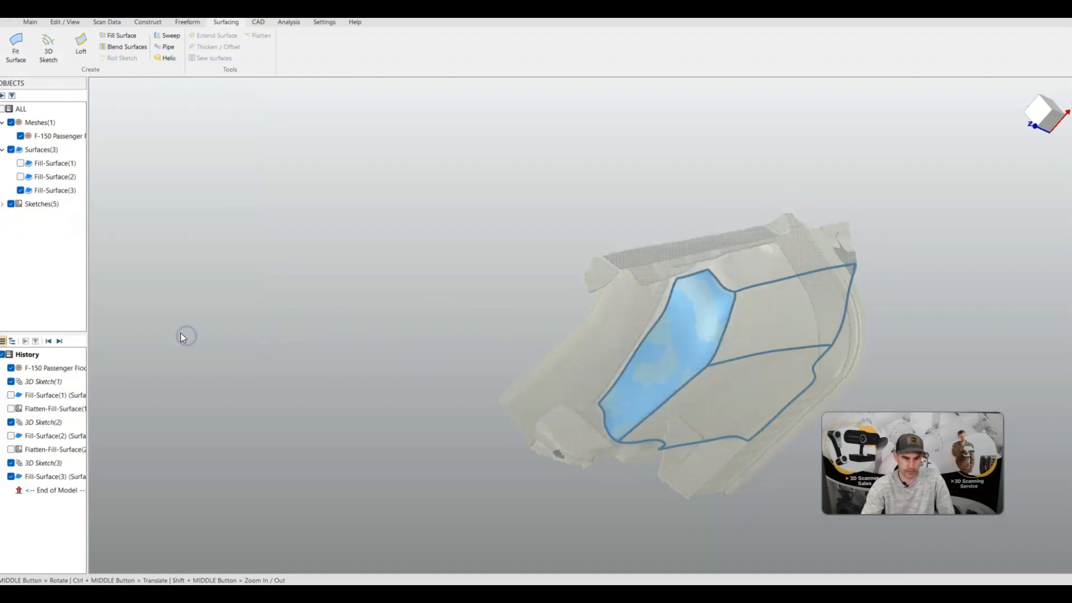
Flatten the side wall panel's new fill surface
scroll(180, 333, "up", 2)
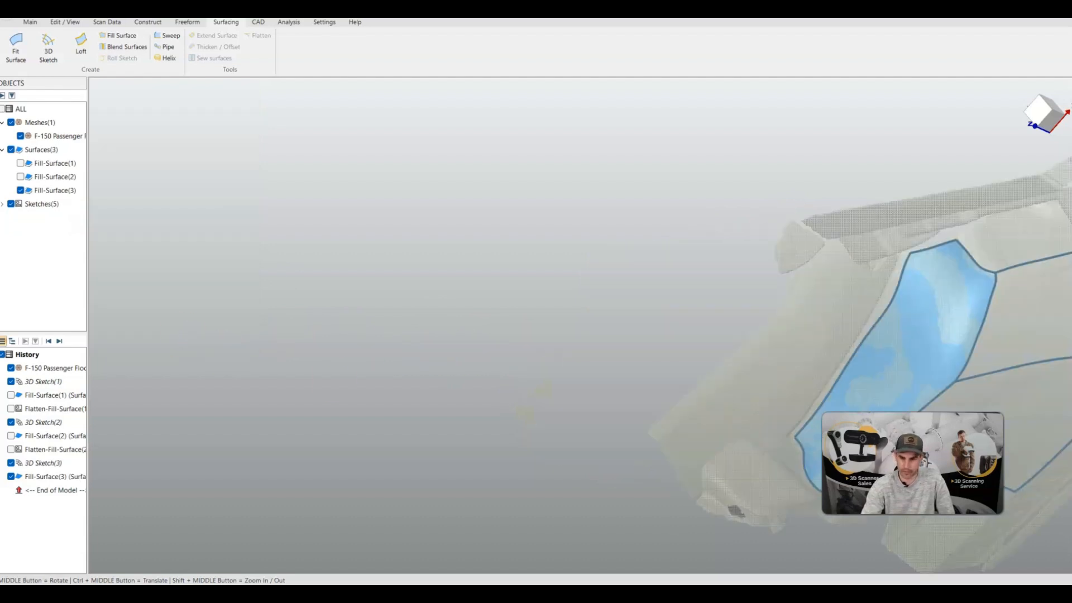
left_click(894, 351)
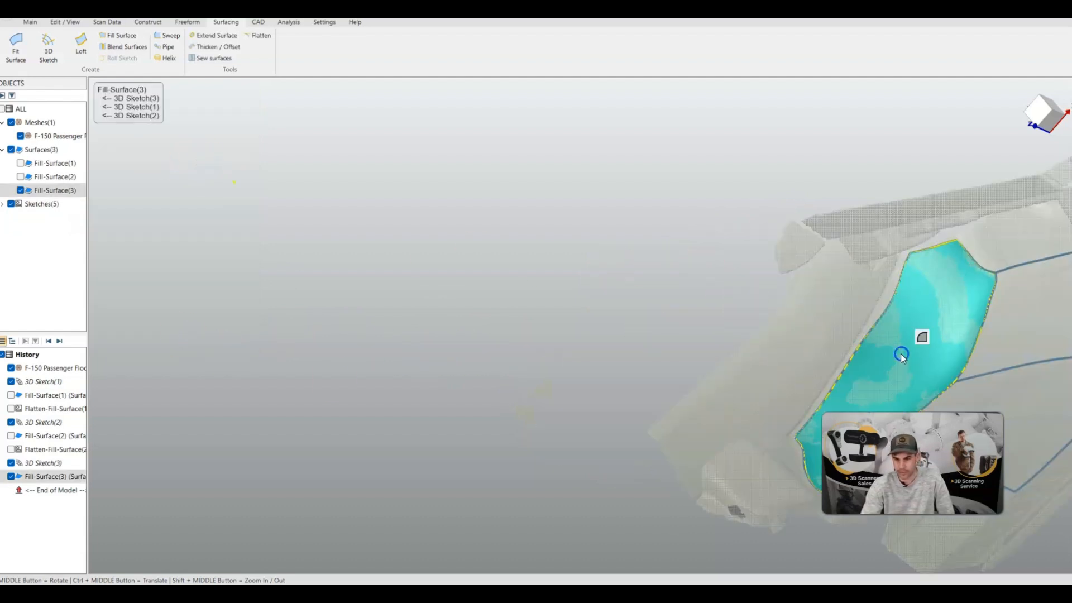
left_click(261, 37)
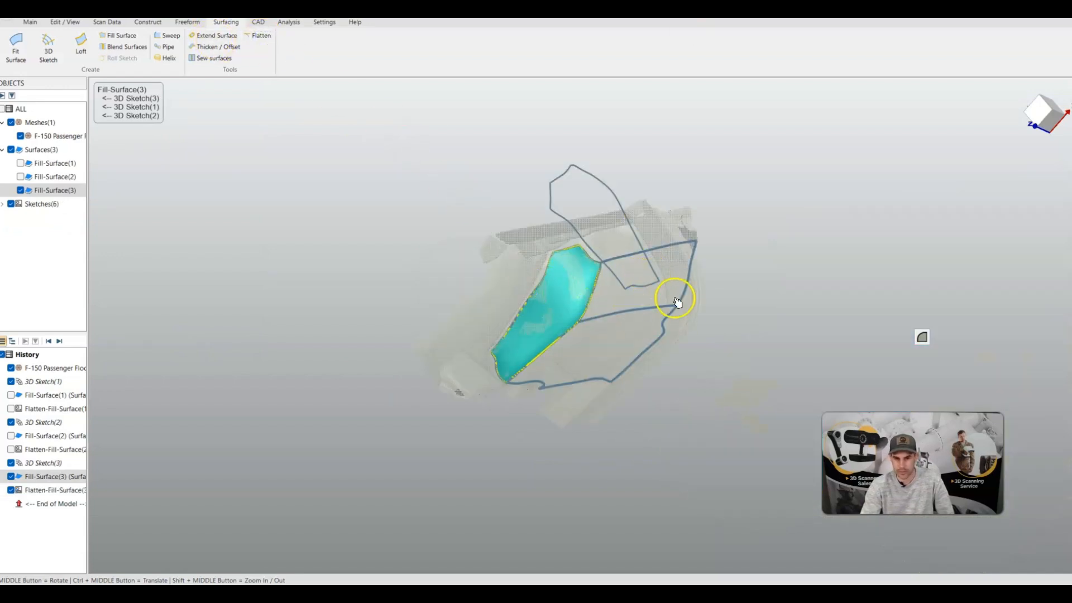
middle_click_drag(753, 327, 916, 295)
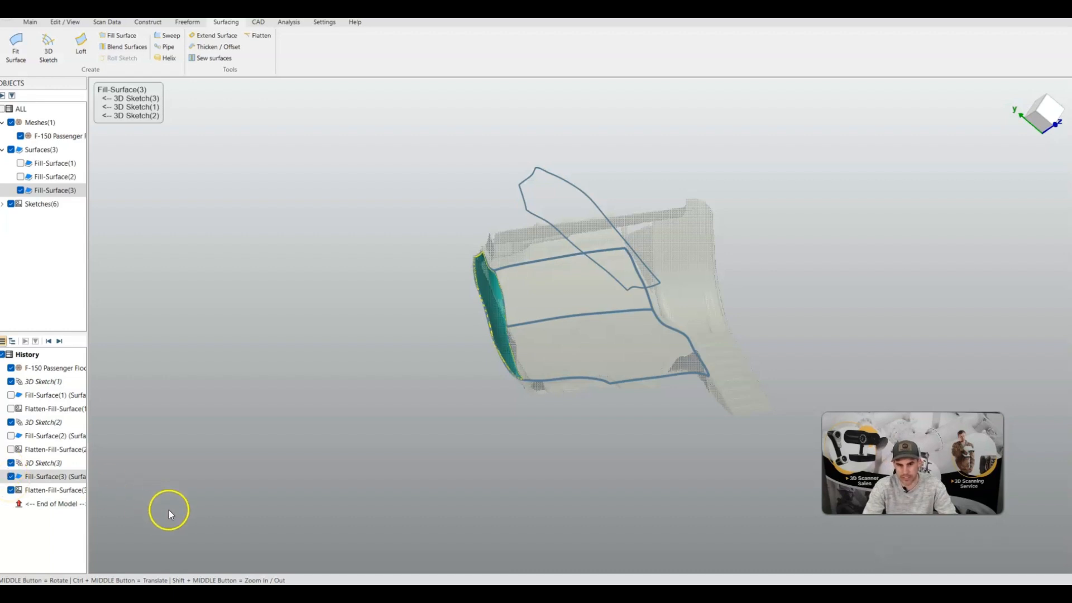
middle_click_drag(510, 413, 533, 543)
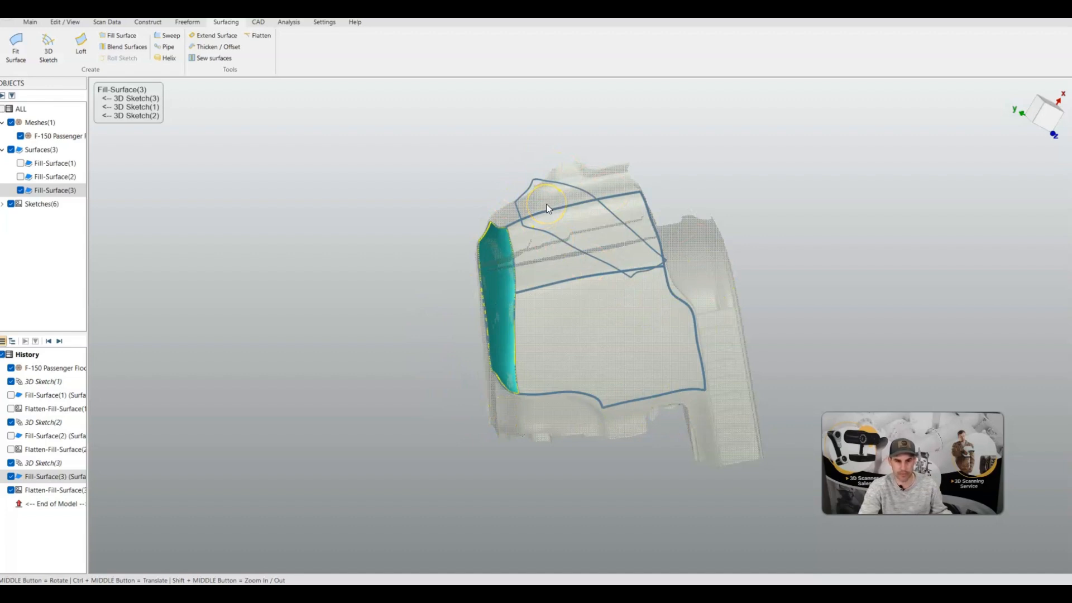
Show the first three fill surfaces on the scan by enabling their visibility in the history
scroll(80, 482, "up", 4)
scroll(80, 481, "down", 5)
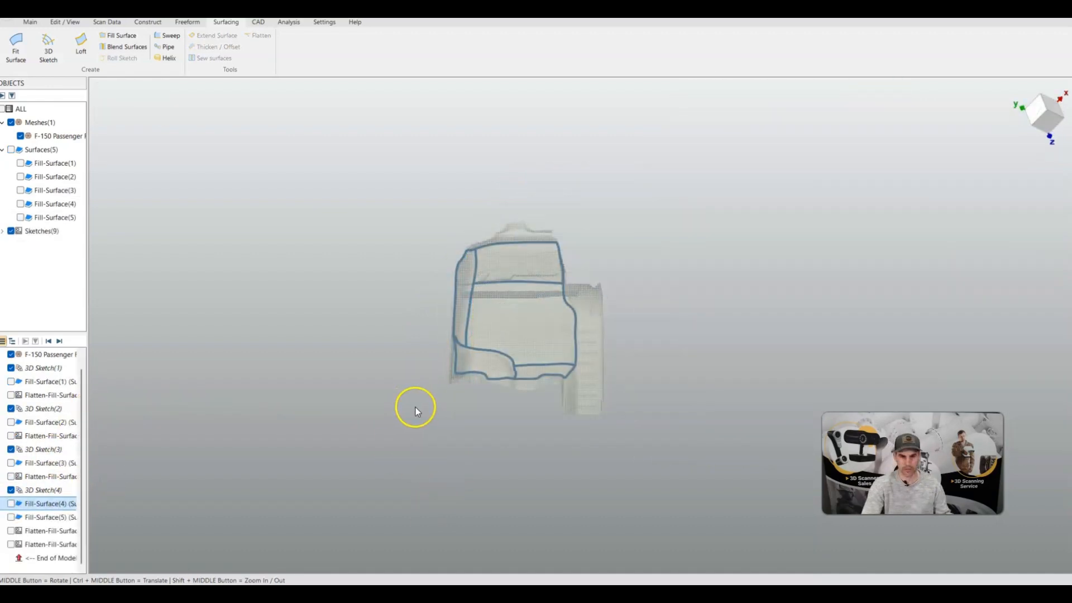
scroll(498, 343, "up", 3)
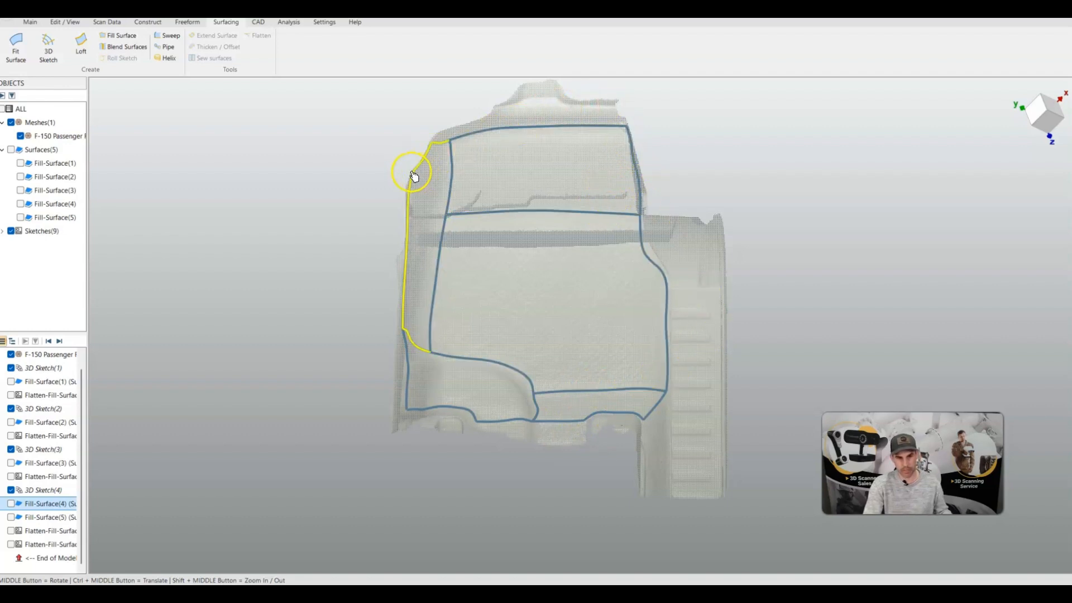
left_click(11, 463)
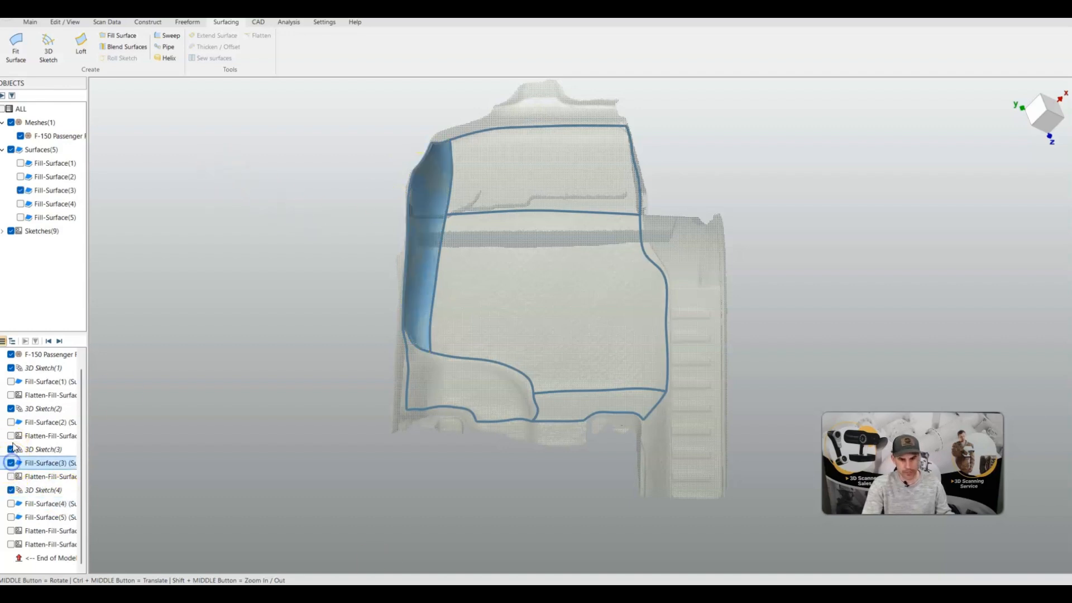
left_click(10, 422)
left_click(11, 381)
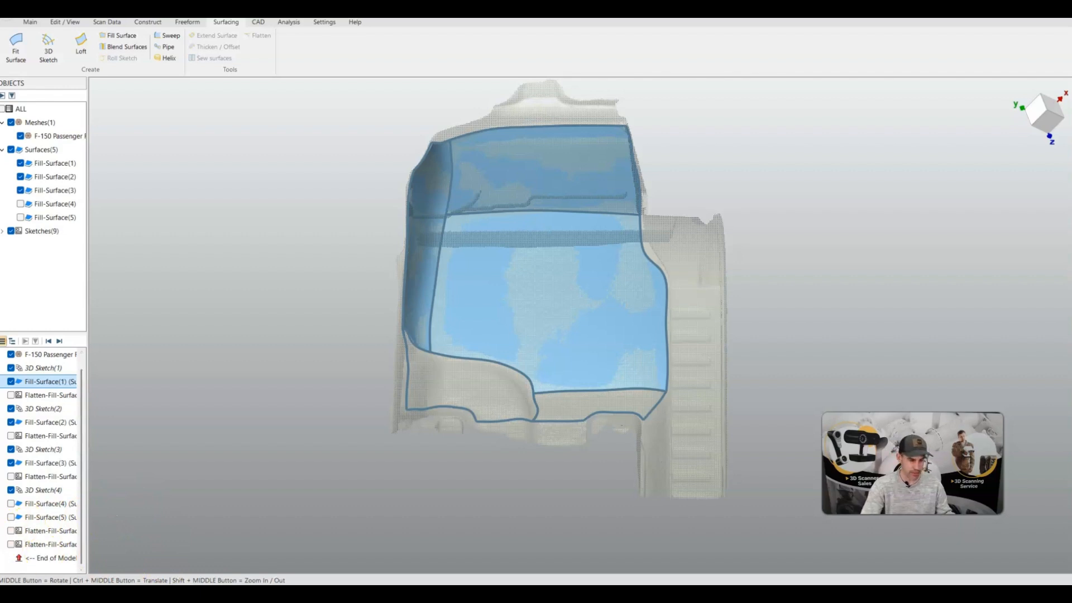
Show the fourth and fifth fill surfaces and orbit the view to review all five surfaces on the scan
left_click(11, 517)
left_click(10, 504)
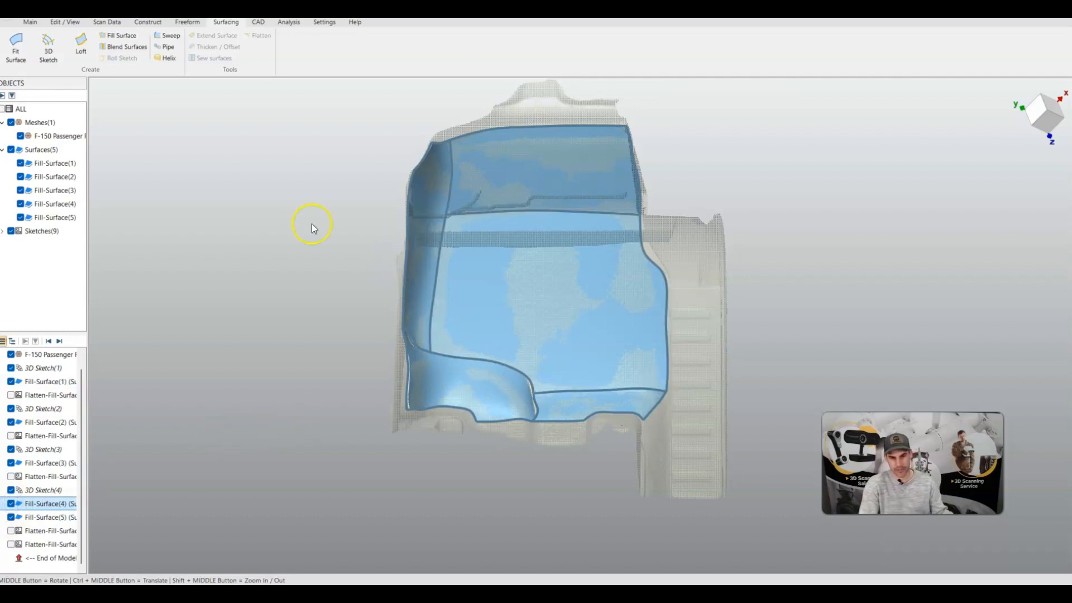
middle_click_drag(507, 443, 484, 299)
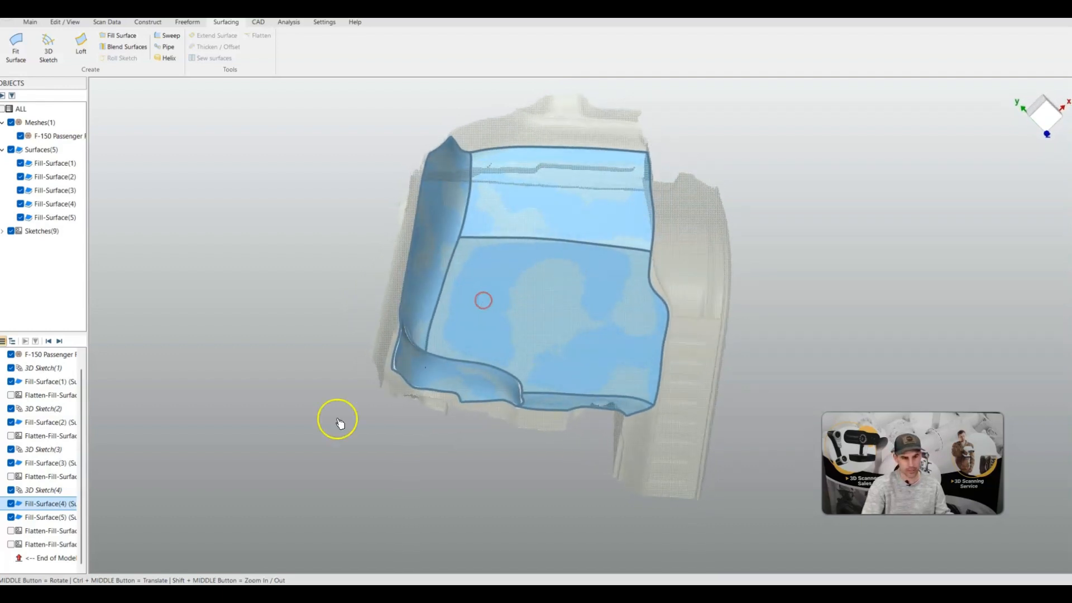
Hide all fill surfaces and 3D sketches, leaving only the flattened surfaces visible
left_click(10, 517)
left_click(11, 504)
left_click(10, 491)
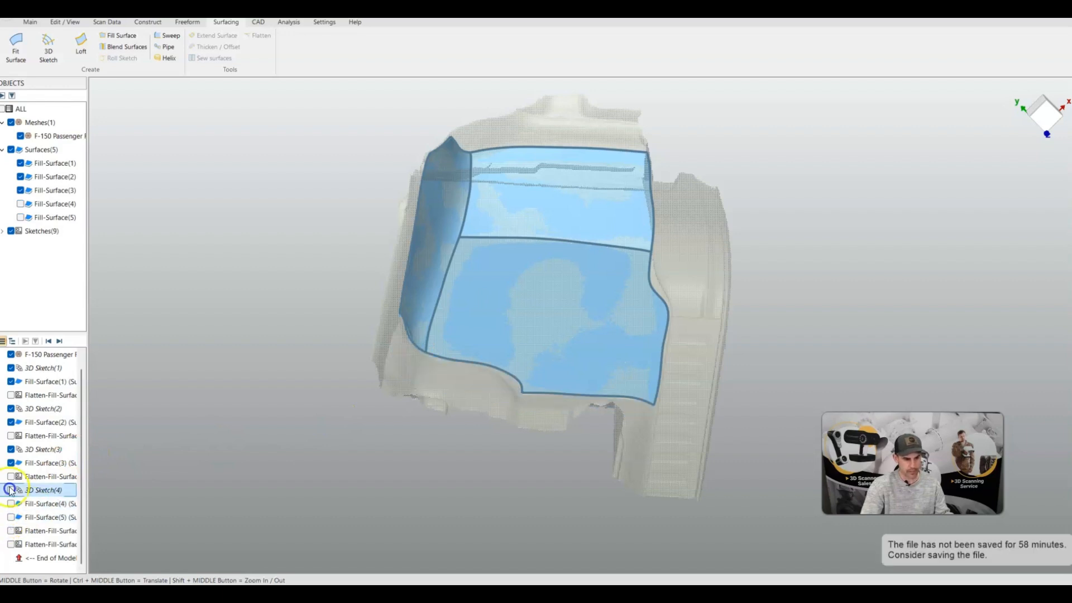
left_click(10, 476)
left_click(11, 463)
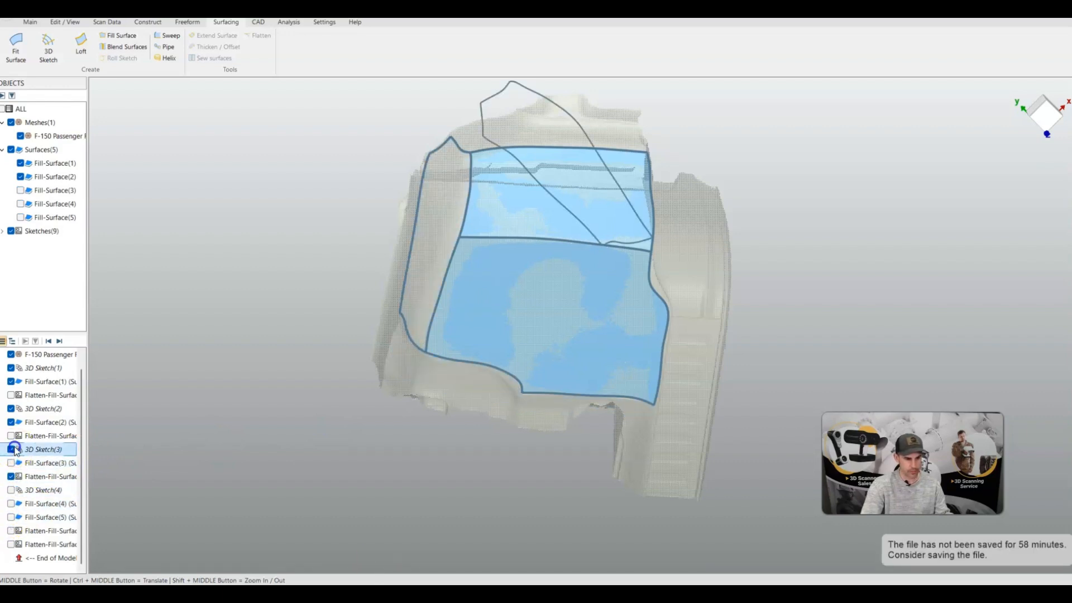
left_click(11, 422)
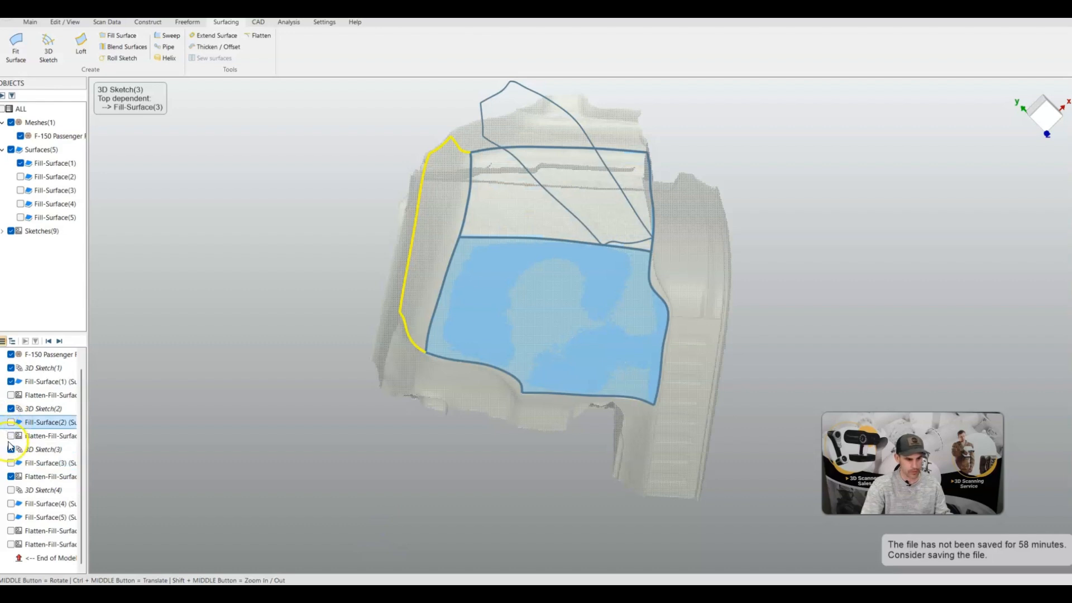
left_click(11, 449)
left_click(11, 436)
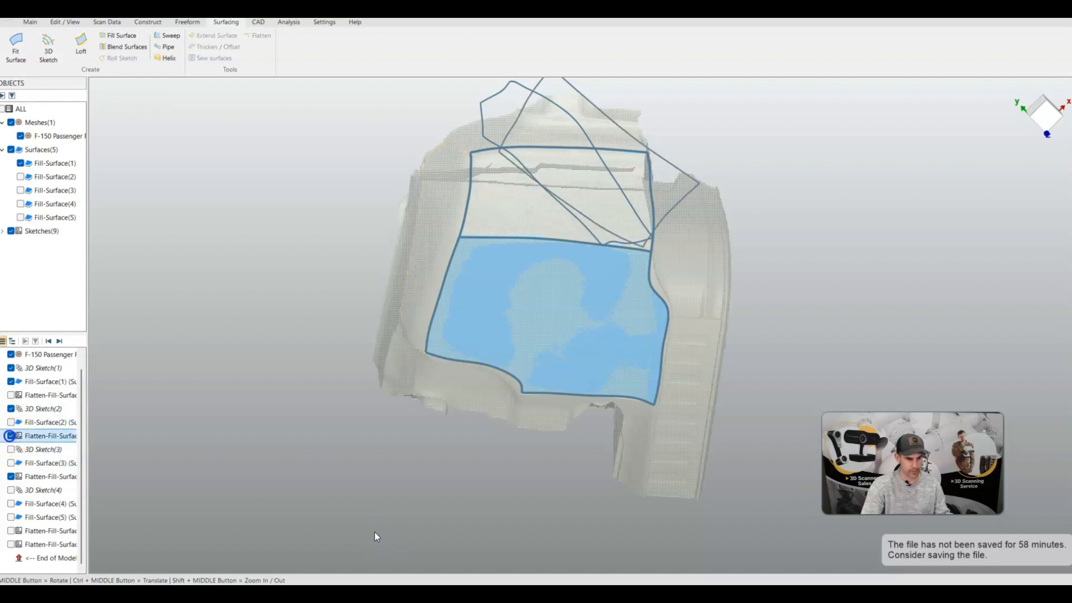
left_click(10, 408)
left_click(11, 382)
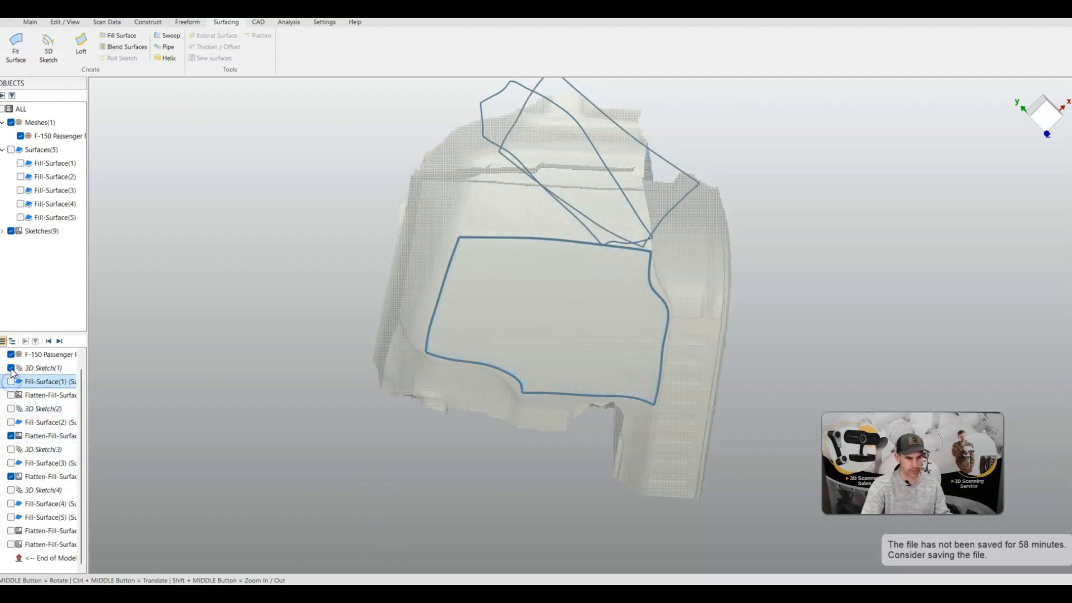
left_click(11, 368)
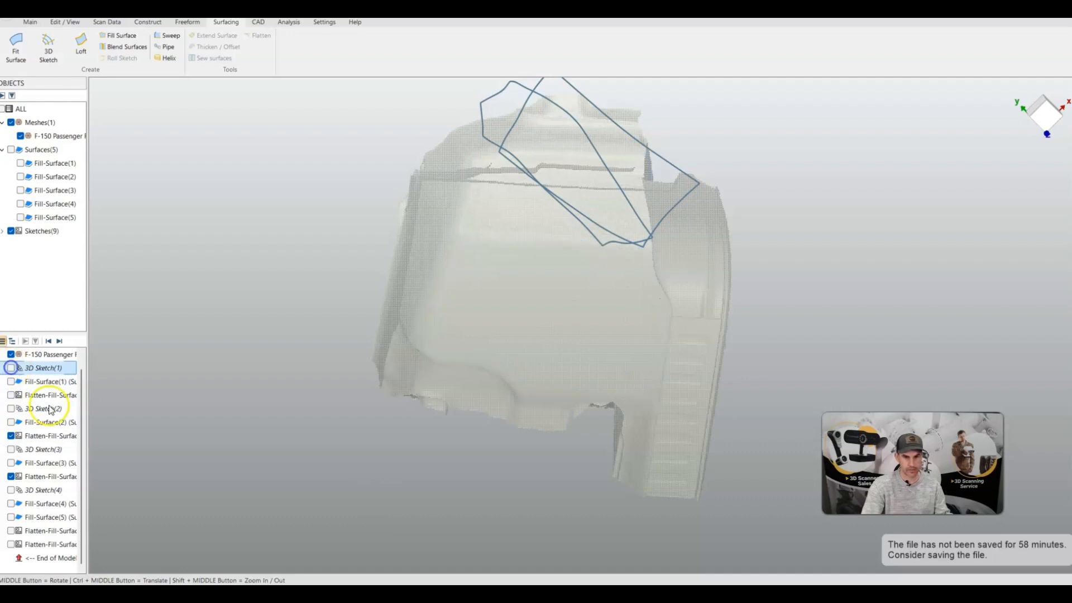
left_click(11, 531)
left_click(11, 544)
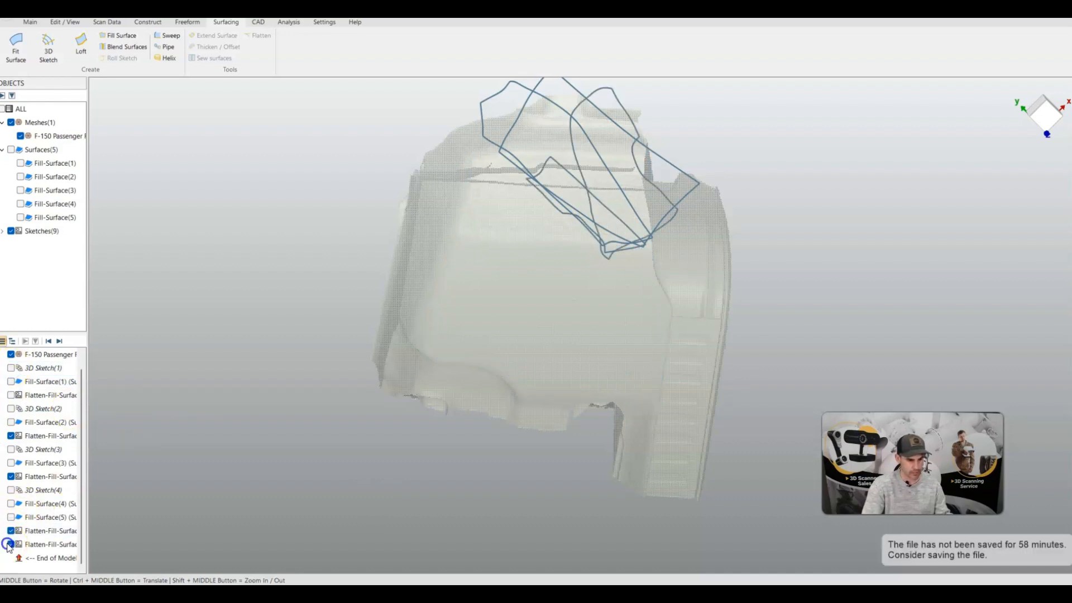
Show the first flattened surface too, and inspect all flattened outlines together
mouse_move(404, 328)
middle_mouse_down()
mouse_move(531, 383)
mouse_move(601, 356)
mouse_move(464, 118)
mouse_move(97, 200)
mouse_move(182, 244)
mouse_move(160, 298)
mouse_move(426, 275)
mouse_move(534, 201)
mouse_move(504, 234)
middle_mouse_up()
scroll(504, 235, "up", 3)
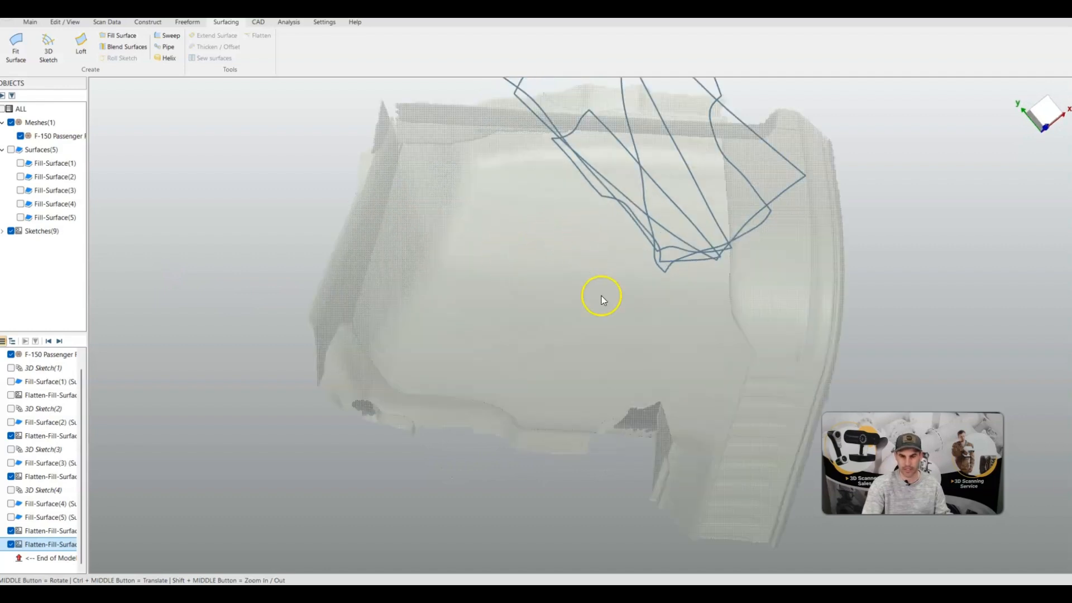
scroll(601, 296, "down", 3)
mouse_move(604, 295)
middle_mouse_down()
mouse_move(589, 324)
mouse_move(611, 301)
middle_mouse_up()
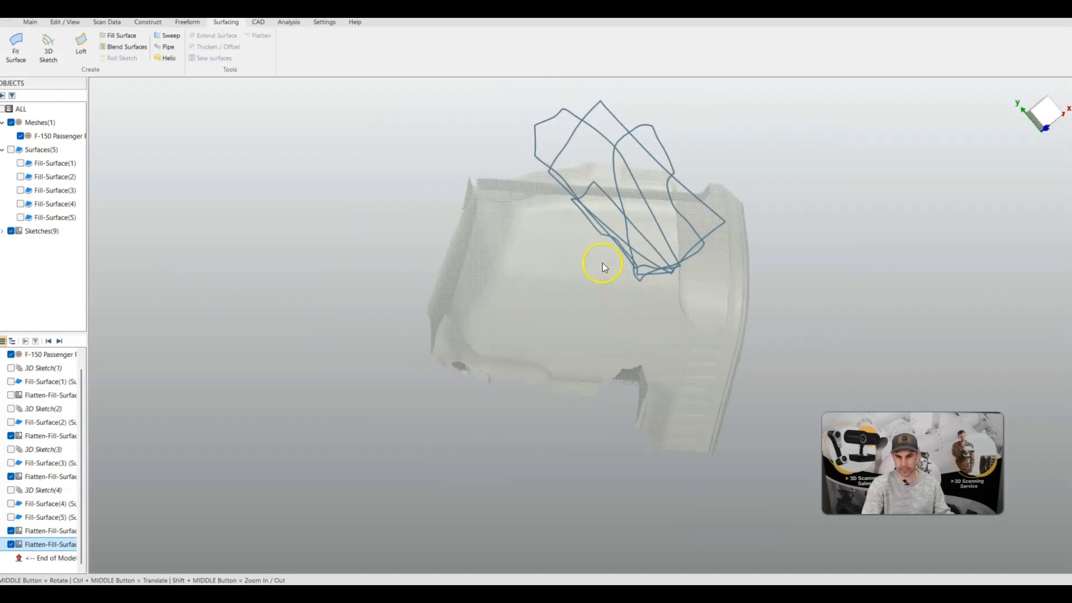
mouse_move(602, 263)
middle_mouse_down()
mouse_move(830, 233)
mouse_move(739, 247)
mouse_move(585, 233)
middle_mouse_up()
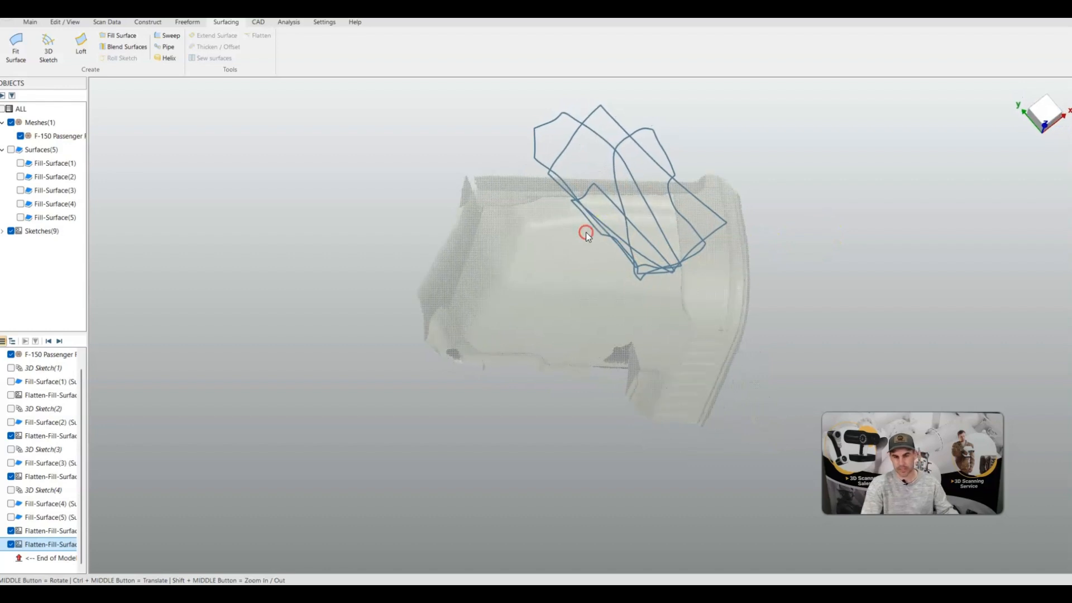
left_click(674, 218)
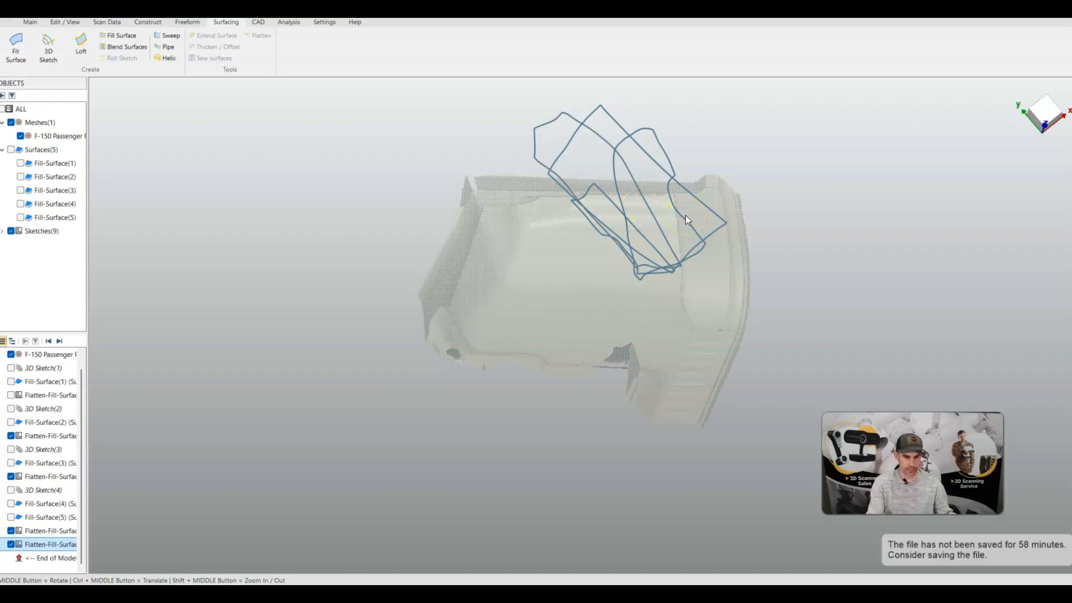
left_click(44, 412)
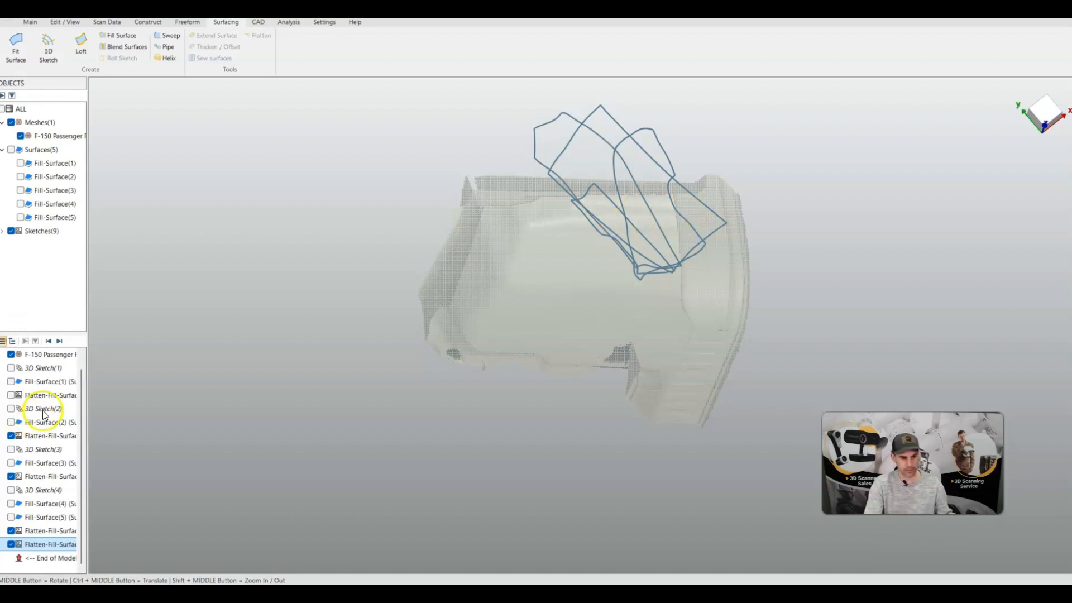
left_click(11, 395)
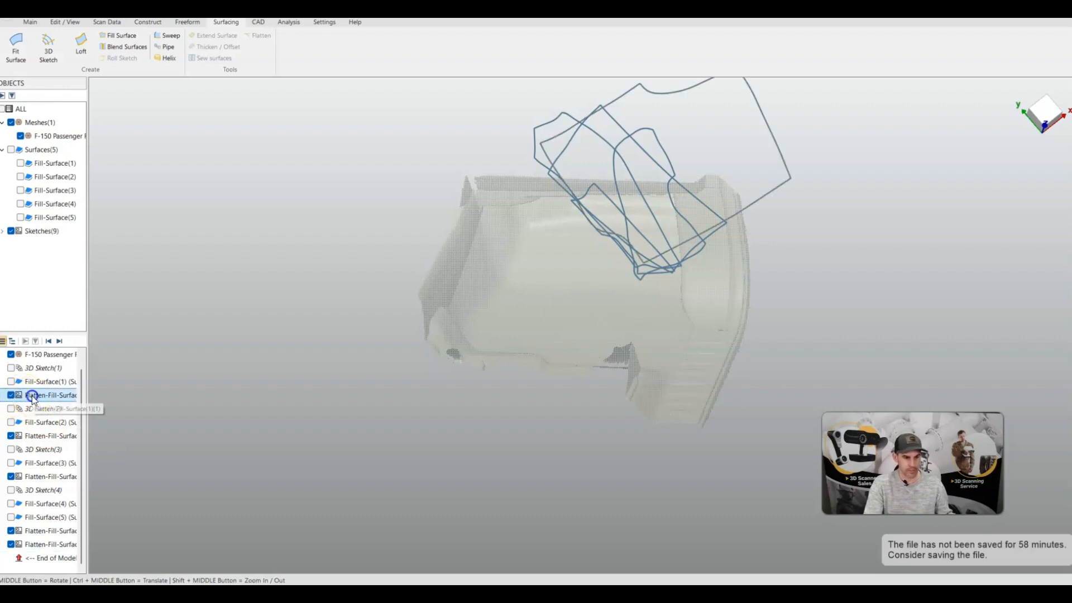
Open the first flattened surface's sketch for editing and set its export format to DXF R14 (with spline support)
double_click(32, 396)
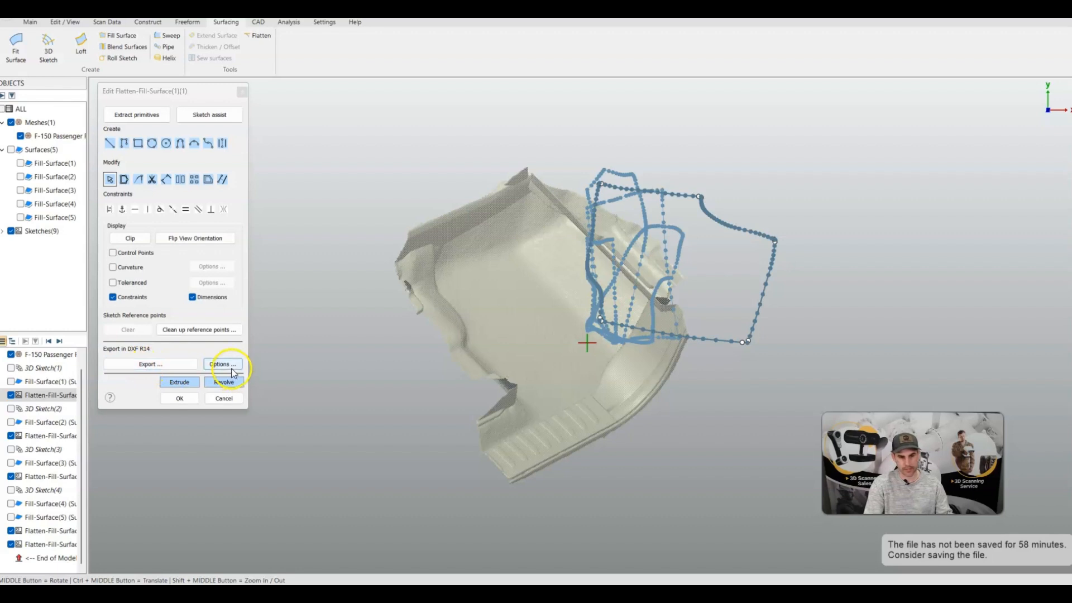
left_click(218, 364)
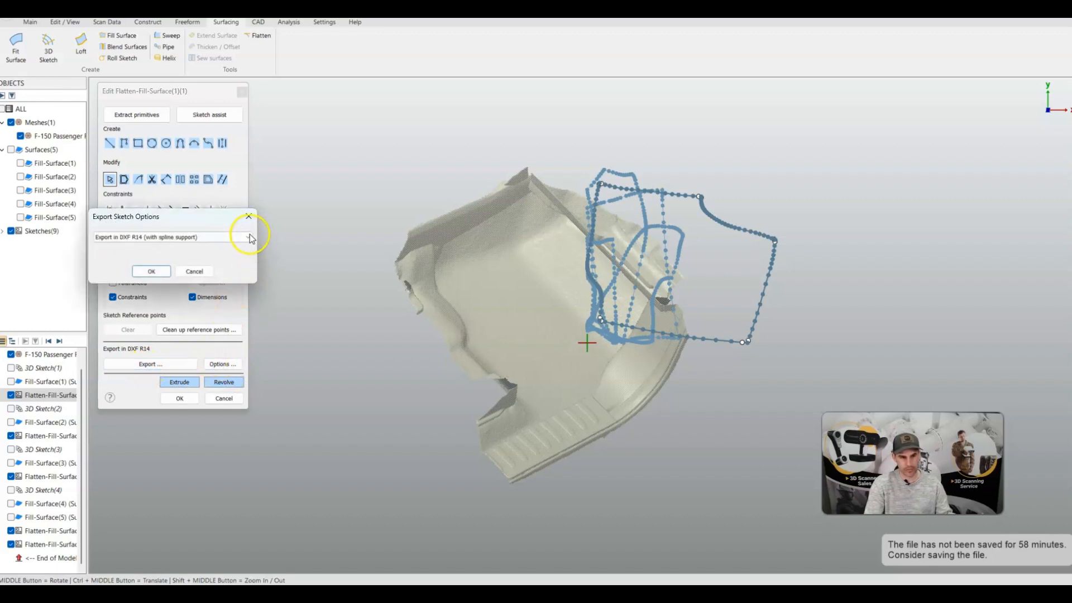
left_click(247, 237)
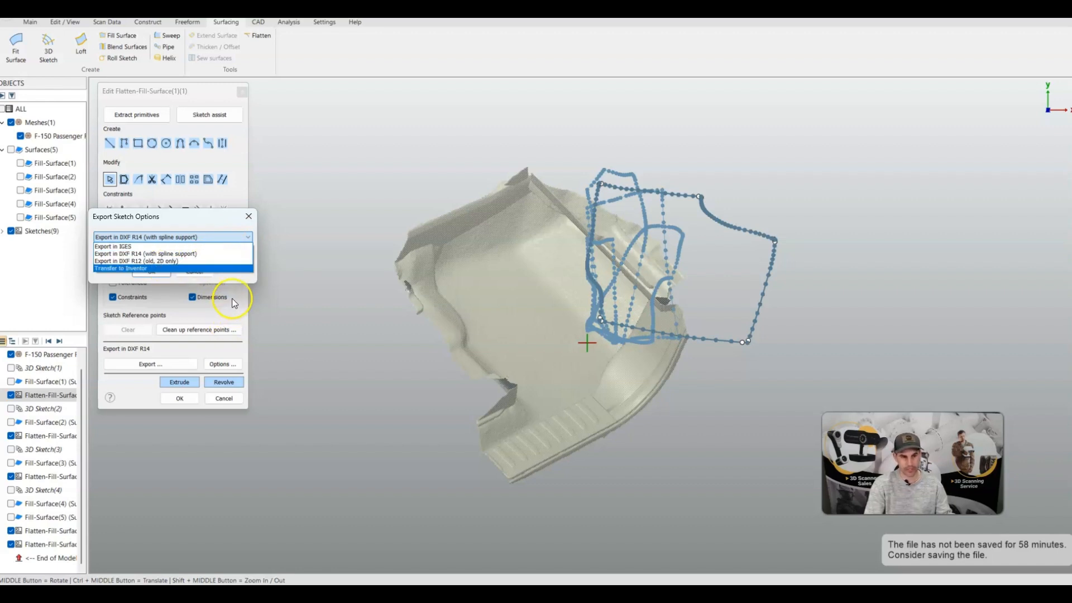
left_click(181, 254)
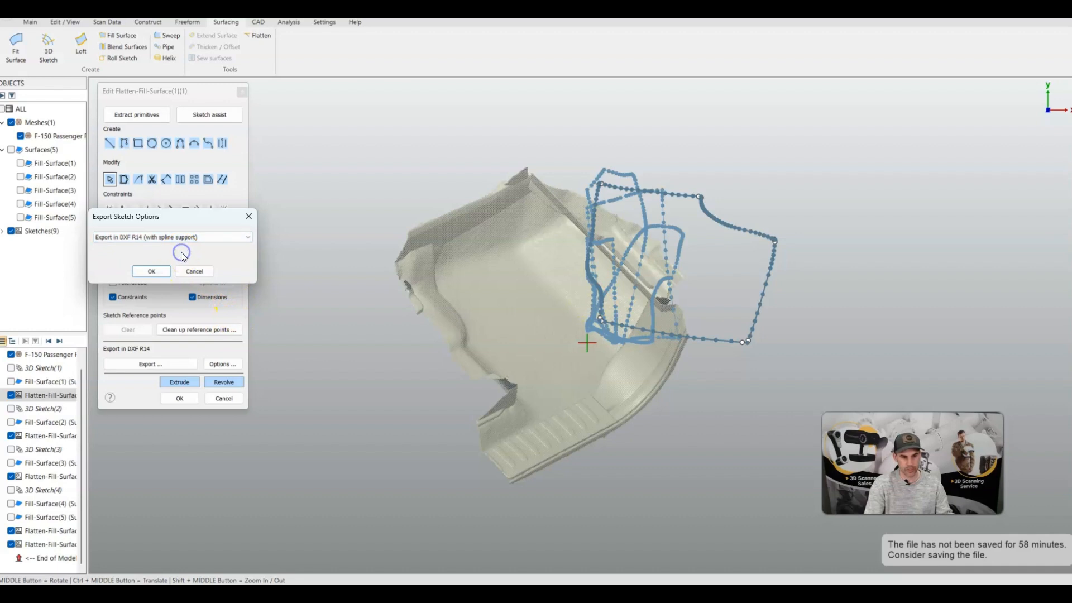
left_click(155, 272)
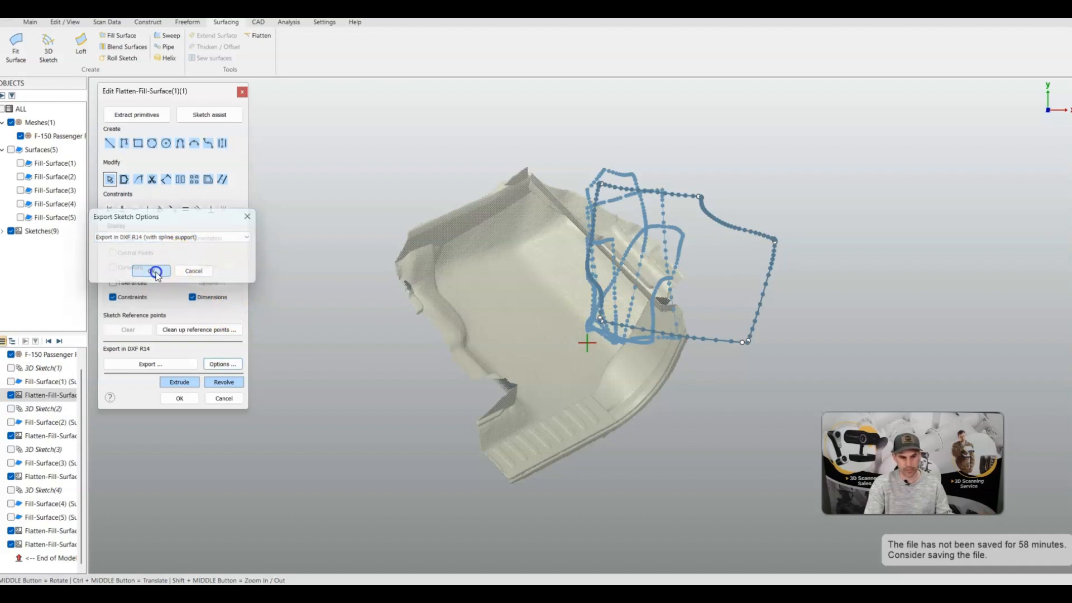
Open the DXF export of the flattened sketch and cancel it
left_click(163, 363)
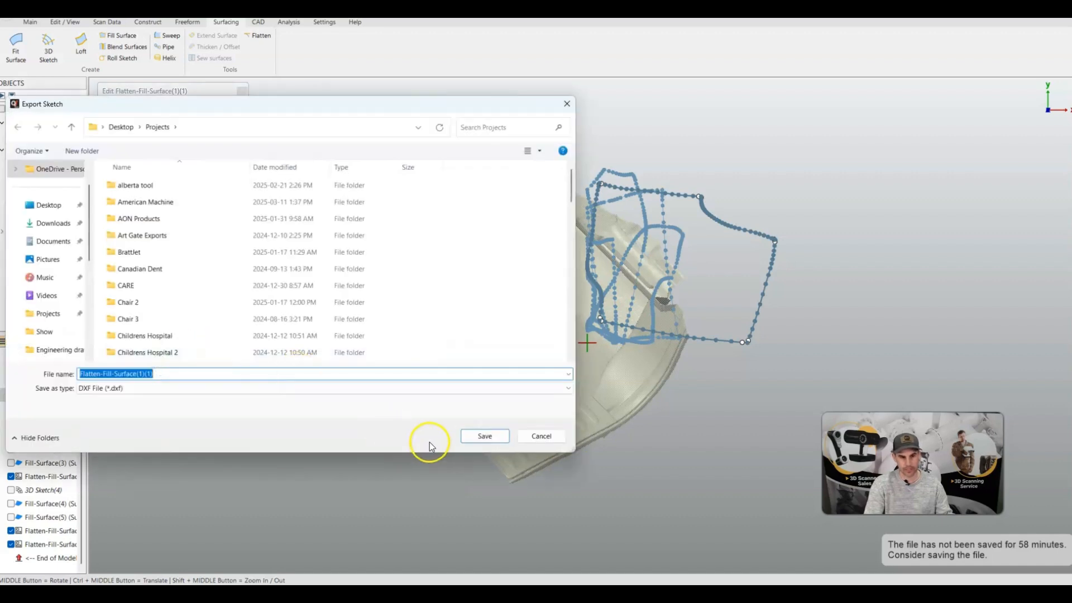
left_click(539, 436)
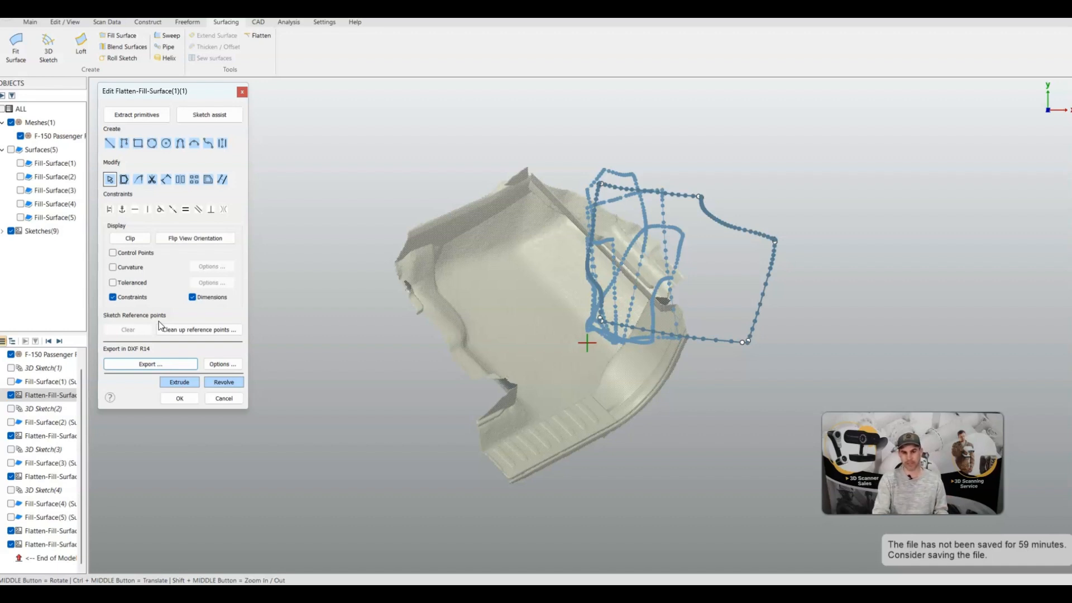
Show the first 3D sketch on the scan for comparison with the flattened outline
left_click(11, 368)
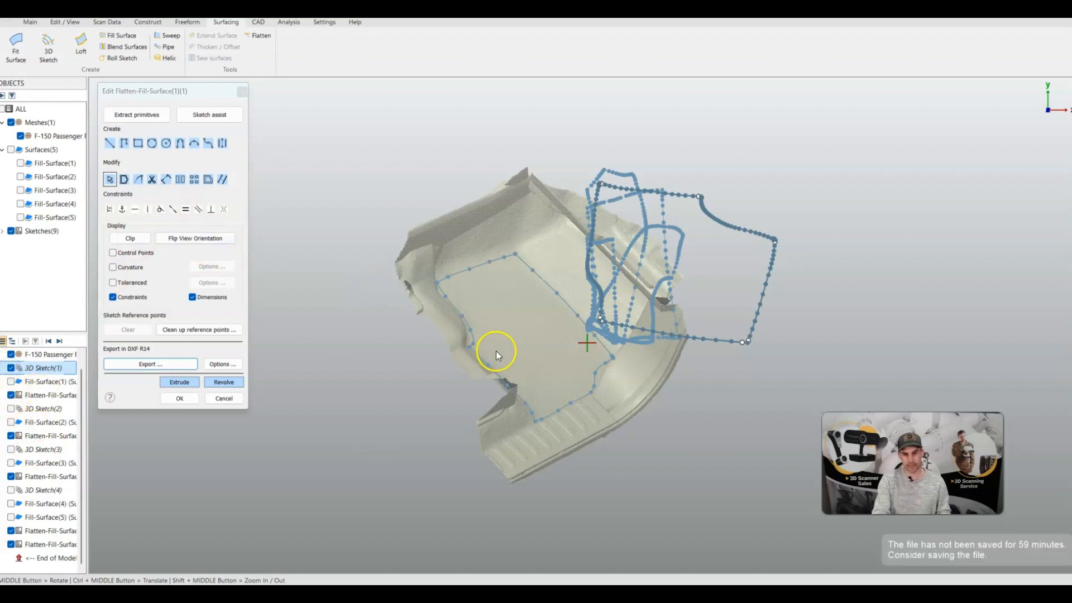